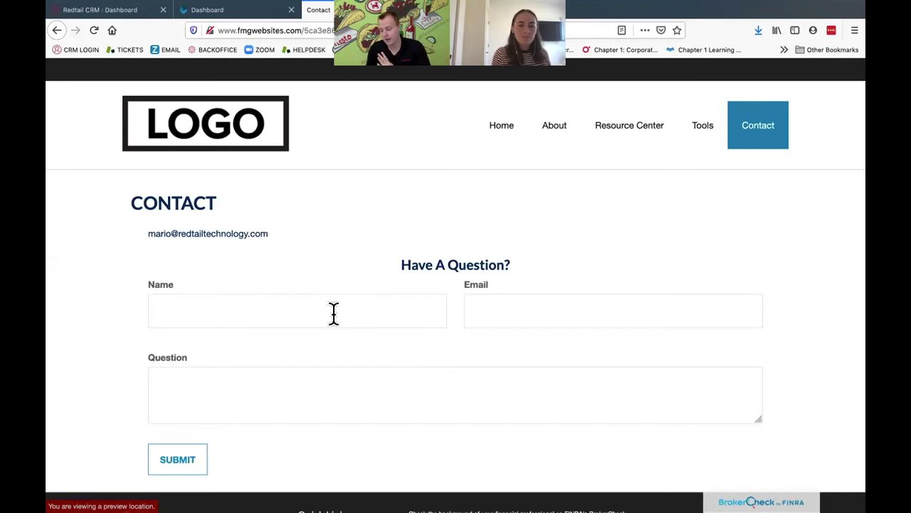
Enter the enquirer's name, e-mail and the question 'Should I invest in margaritaville?' in the website form
{"action": "left_click", "coordinate": [334, 313]}
{"action": "type", "text": "Kenny Chesney"}
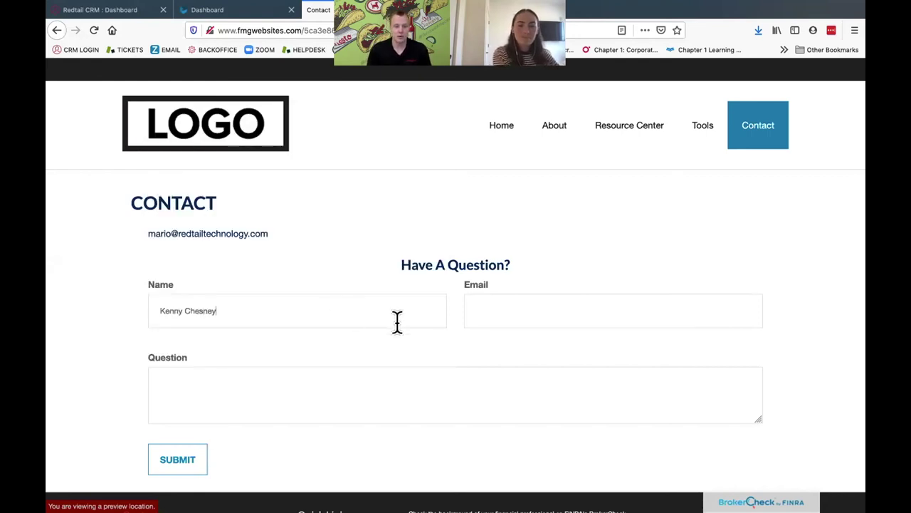
{"action": "left_click", "coordinate": [526, 311]}
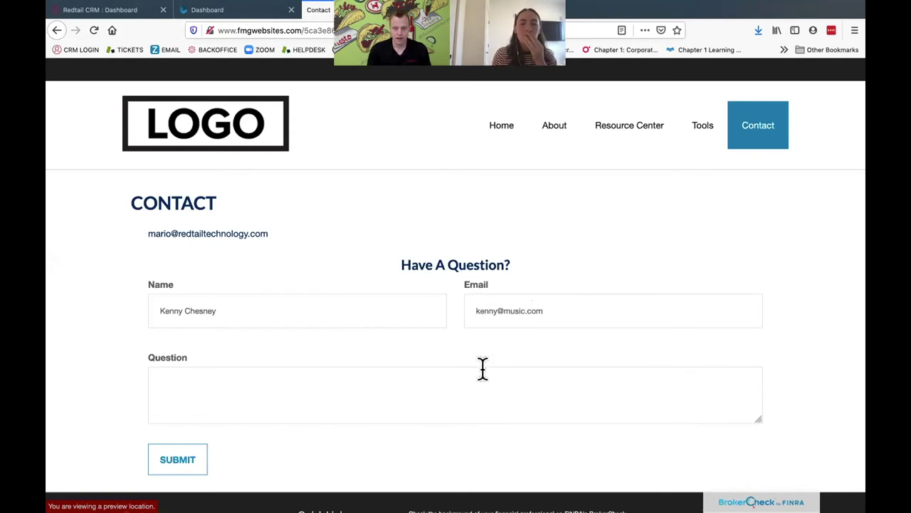
{"action": "left_click", "coordinate": [476, 396]}
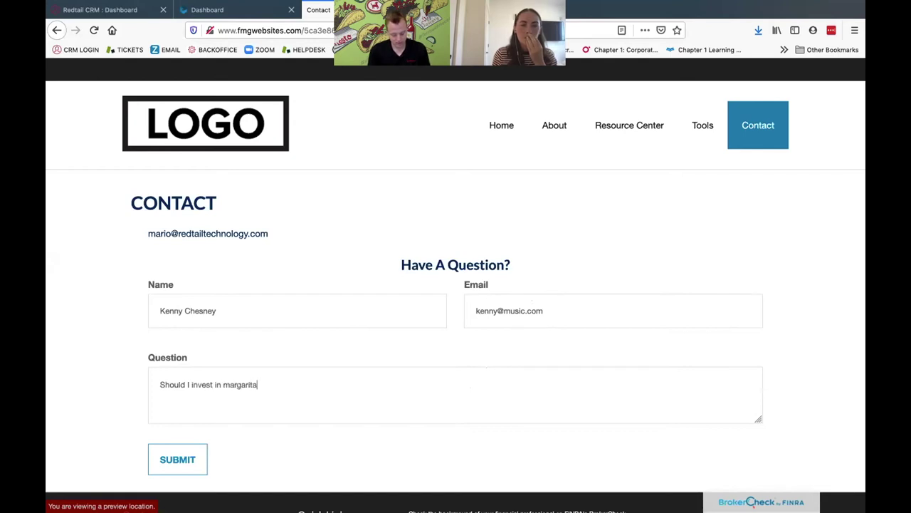
{"action": "type", "text": "ille?"}
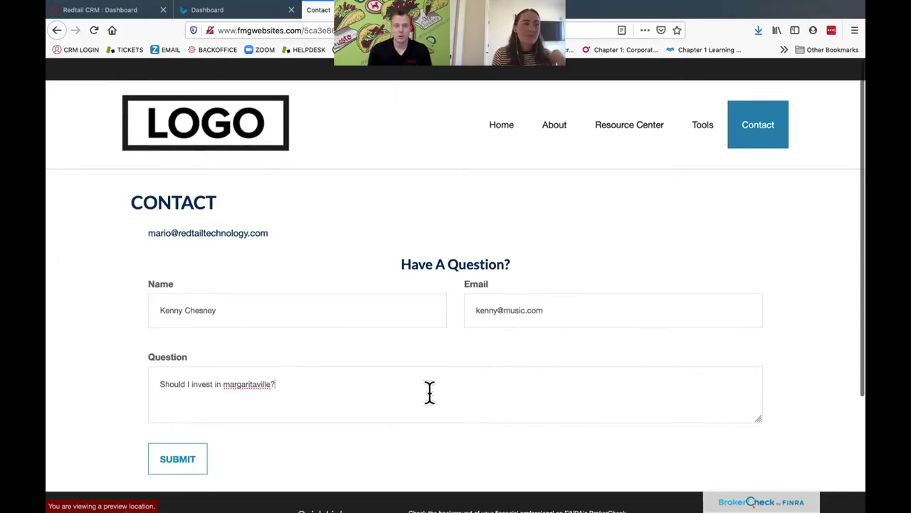
Submit the enquiry and return to the Redtail CRM window
{"action": "scroll", "coordinate": [353, 484], "scroll_direction": "down", "scroll_amount": 1}
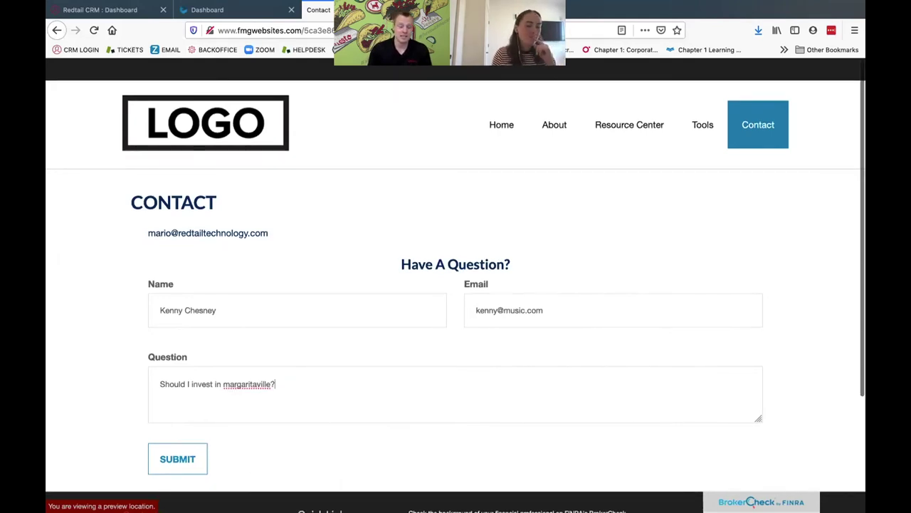
{"action": "left_click", "coordinate": [183, 463]}
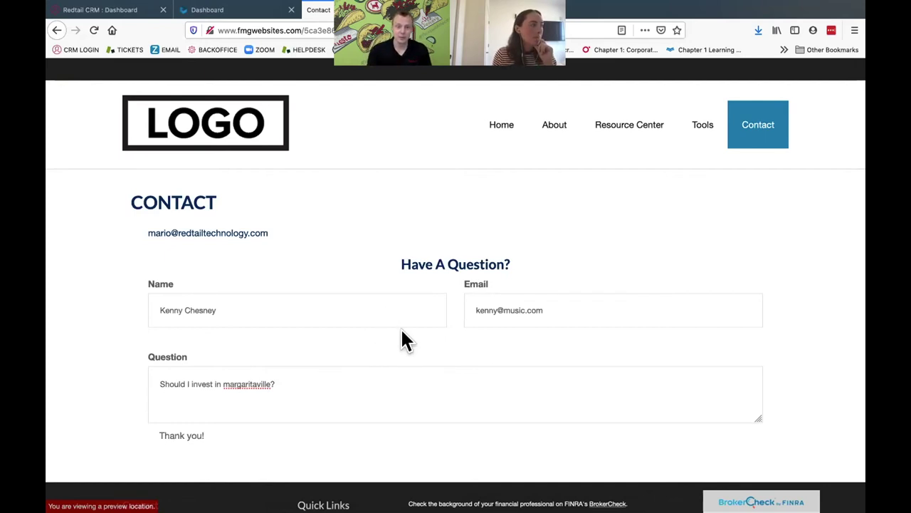
{"action": "key", "text": "super+Tab"}
{"action": "key", "text": "super+Tab"}
{"action": "key", "text": "super+Tab"}
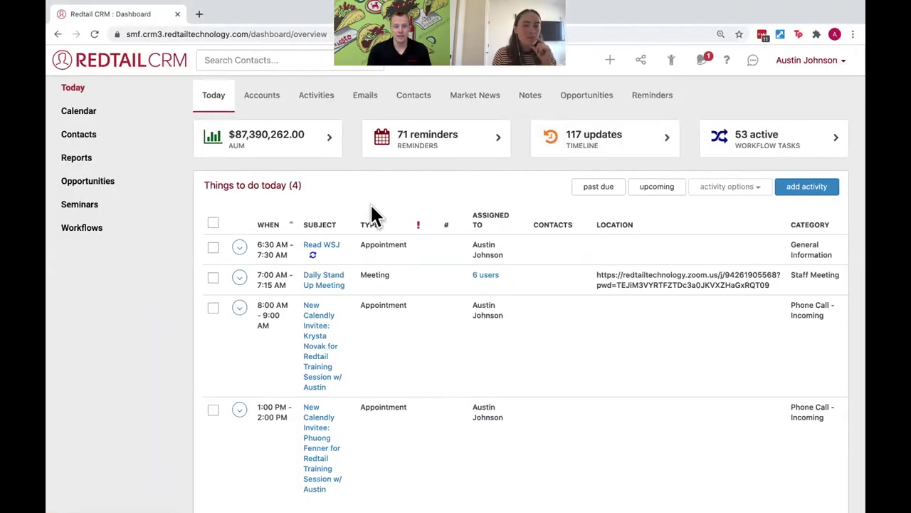
Search contacts for the new lead by name and open their record
{"action": "left_click", "coordinate": [233, 60]}
{"action": "type", "text": "Kenny"}
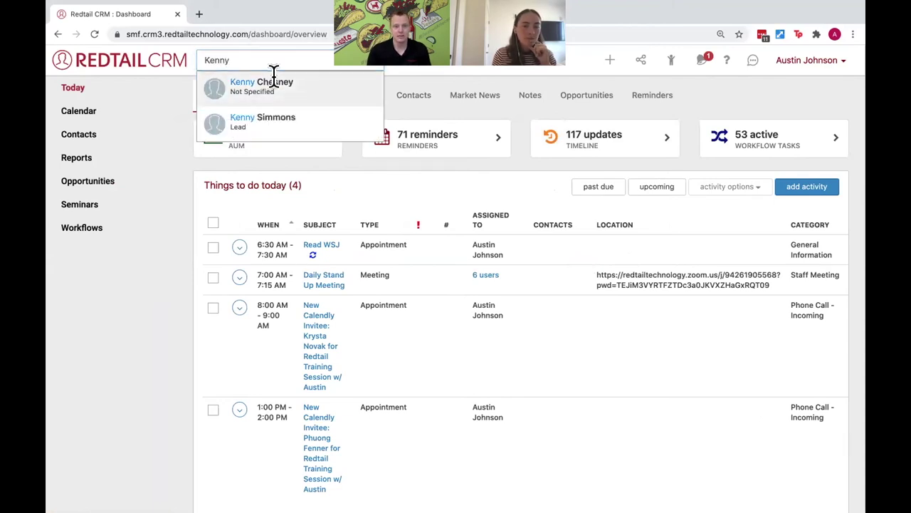
{"action": "left_click", "coordinate": [273, 81]}
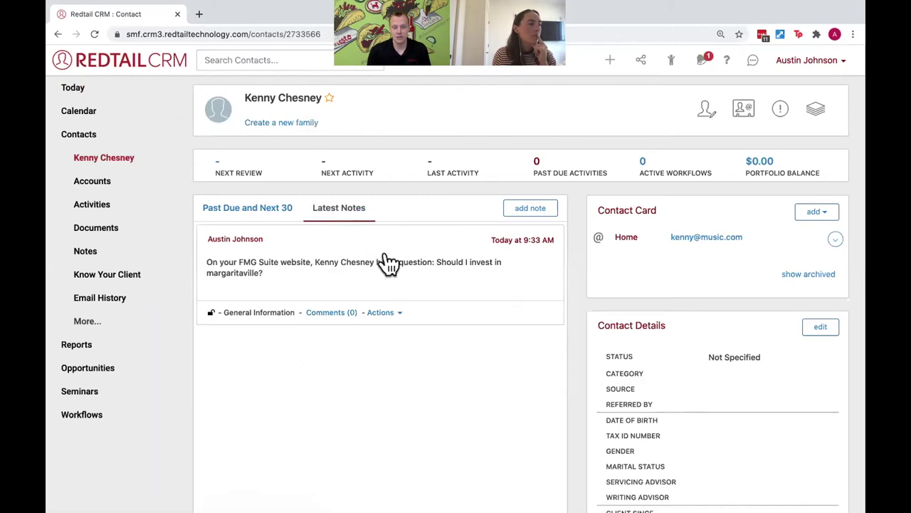
Check the record's Keywords & Tags tab, then scroll back up to the question note
{"action": "scroll", "coordinate": [388, 264], "scroll_direction": "down", "scroll_amount": 2}
{"action": "scroll", "coordinate": [390, 265], "scroll_direction": "down", "scroll_amount": 5}
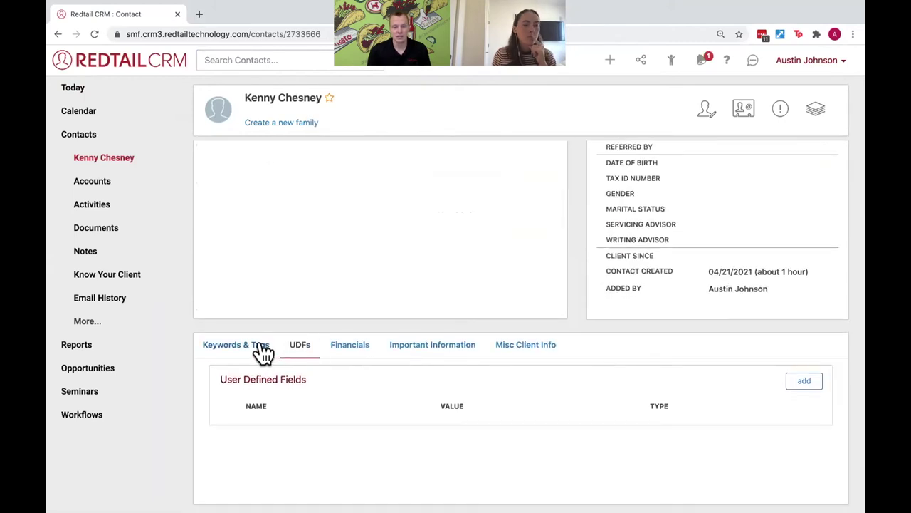
{"action": "left_click", "coordinate": [262, 348]}
{"action": "scroll", "coordinate": [600, 332], "scroll_direction": "up", "scroll_amount": 1}
{"action": "scroll", "coordinate": [599, 331], "scroll_direction": "up", "scroll_amount": 2}
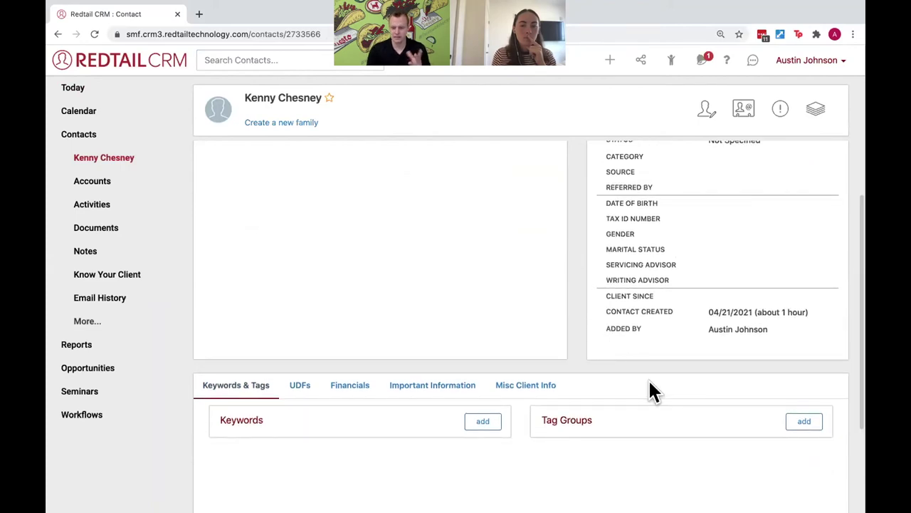
{"action": "scroll", "coordinate": [575, 384], "scroll_direction": "up", "scroll_amount": 6}
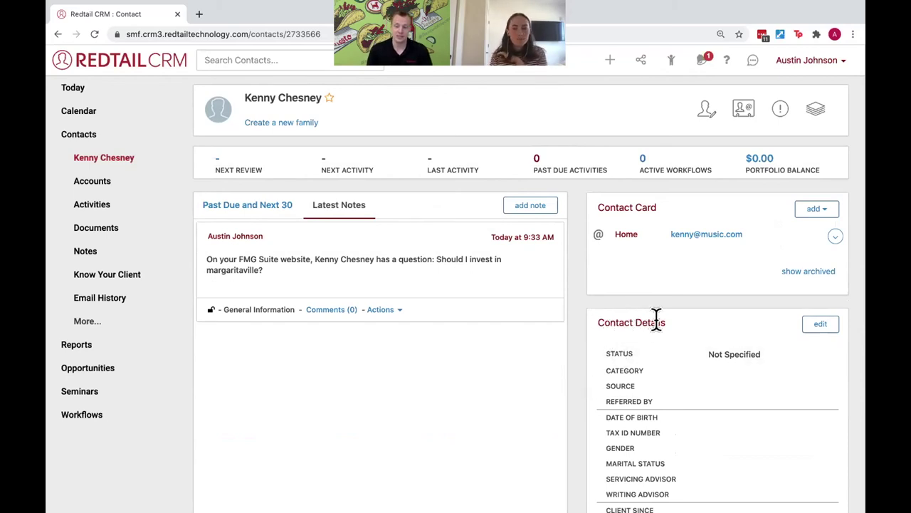
Set the lead's Source to Website, Status to Prospect and Category to Hot, and save
{"action": "left_click", "coordinate": [819, 324]}
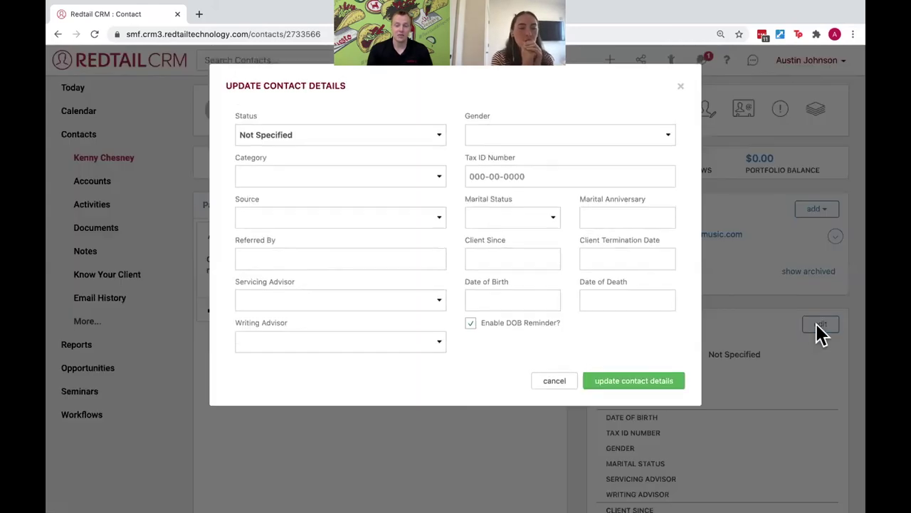
{"action": "left_click", "coordinate": [431, 216]}
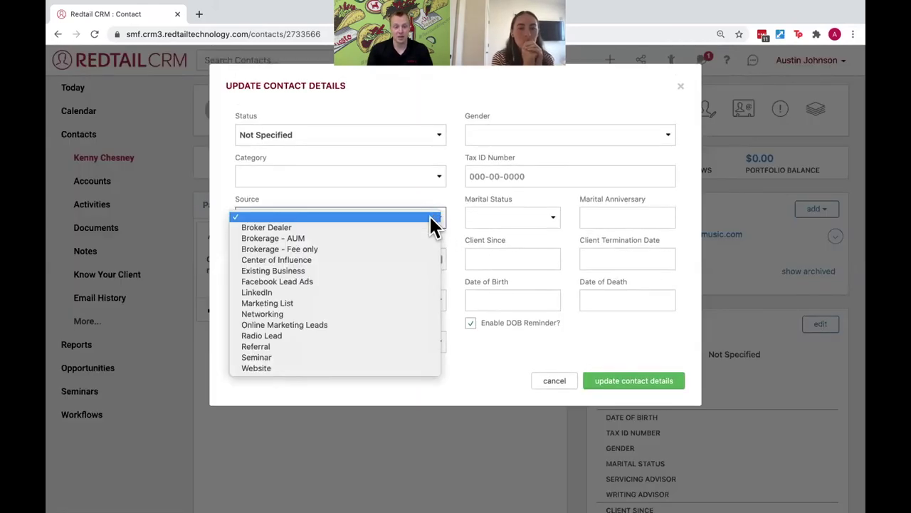
{"action": "left_click", "coordinate": [399, 366]}
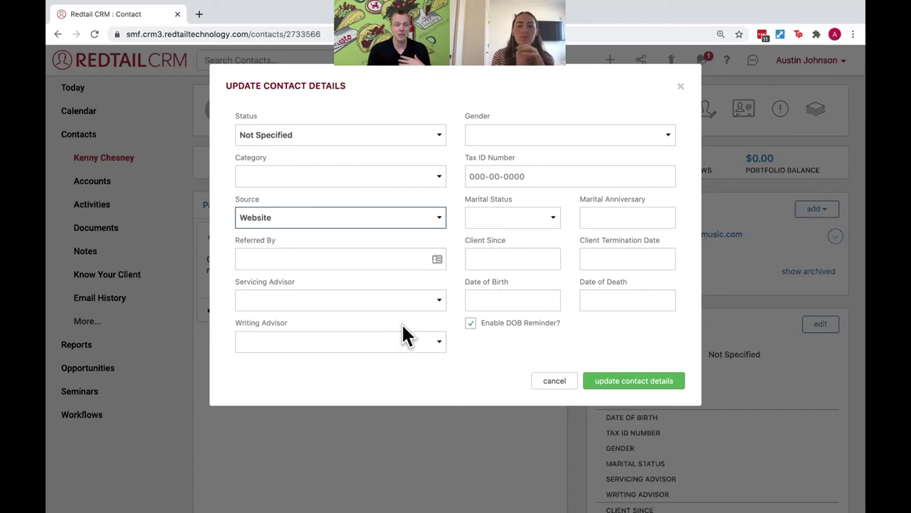
{"action": "left_click", "coordinate": [339, 132]}
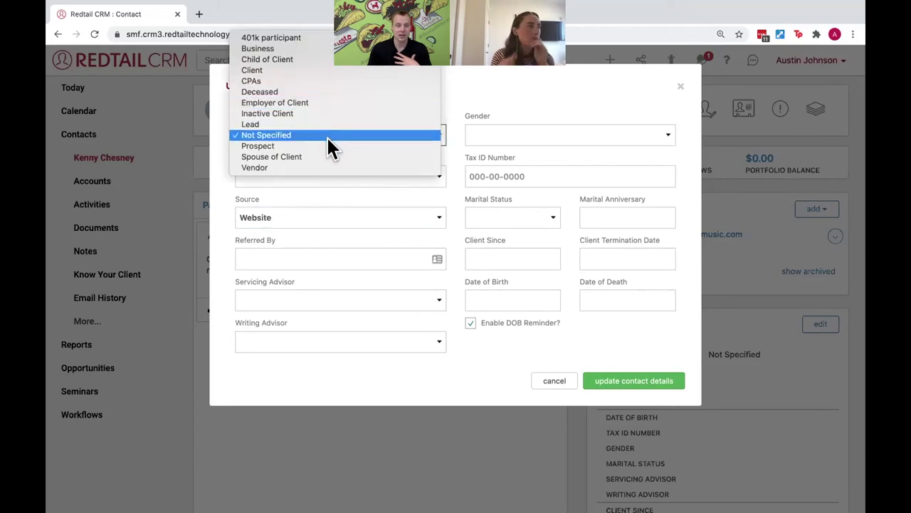
{"action": "left_click", "coordinate": [327, 145]}
{"action": "left_click", "coordinate": [352, 172]}
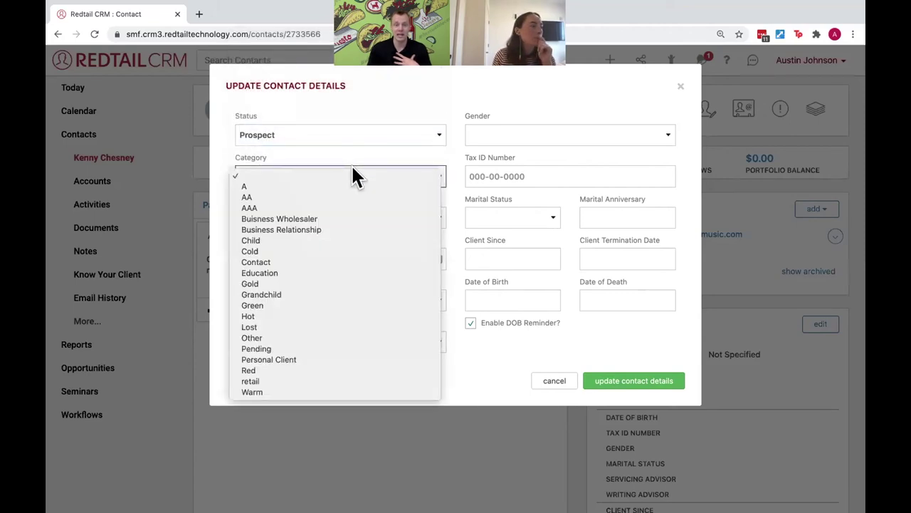
{"action": "left_click", "coordinate": [356, 316]}
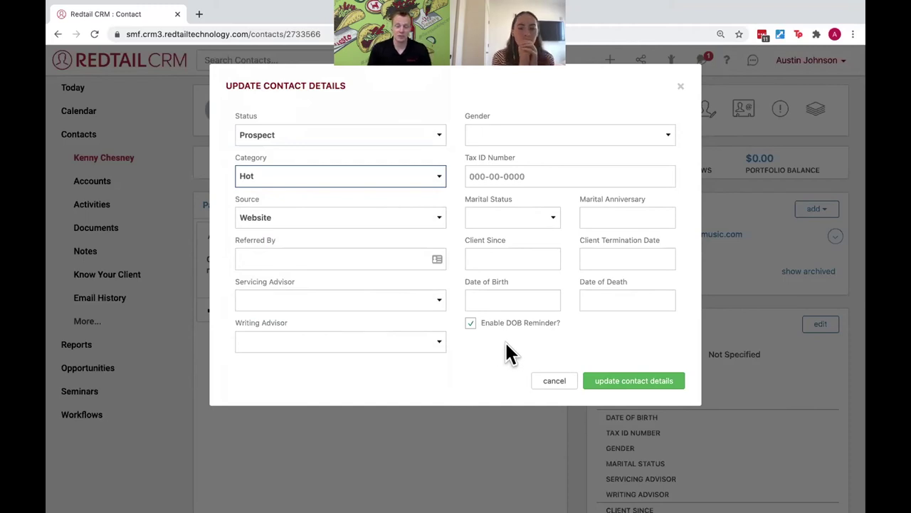
{"action": "left_click", "coordinate": [626, 380]}
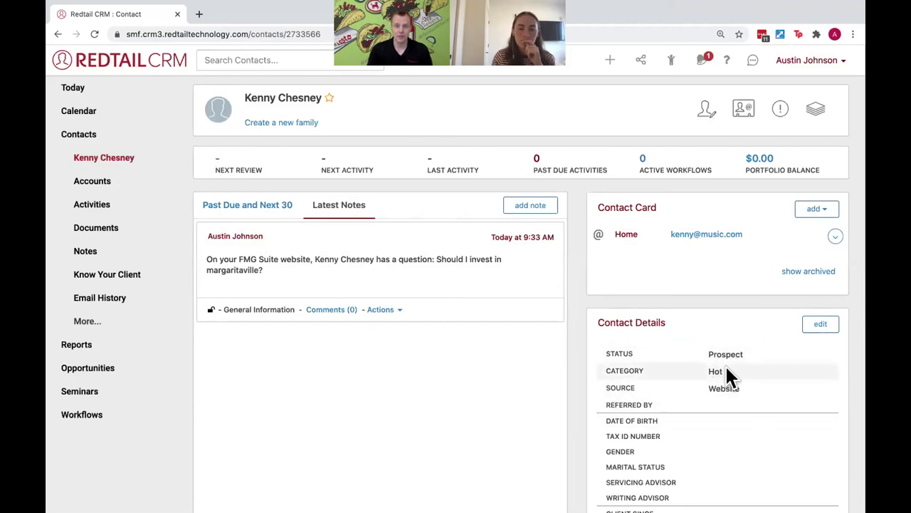
Reopen the contact edit form, cancel it keeping Source Website, and show the user account menu
{"action": "left_click", "coordinate": [812, 332]}
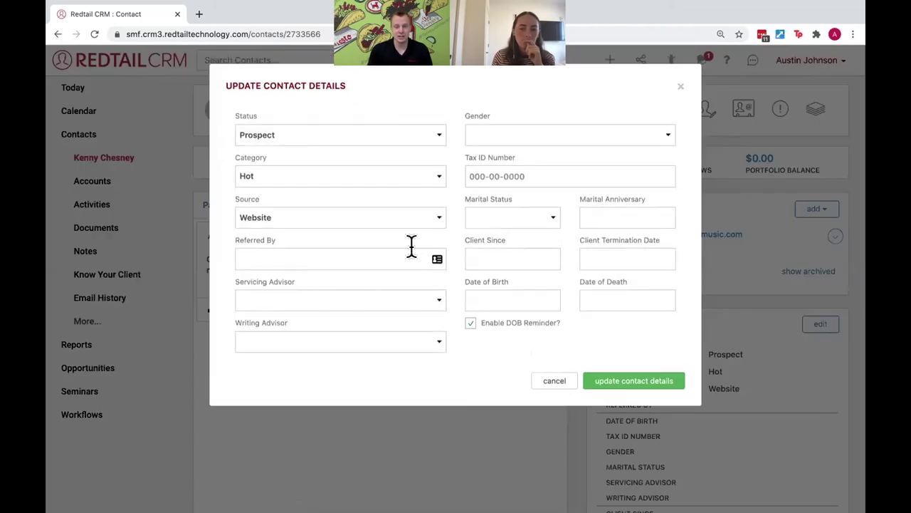
{"action": "left_click", "coordinate": [421, 222]}
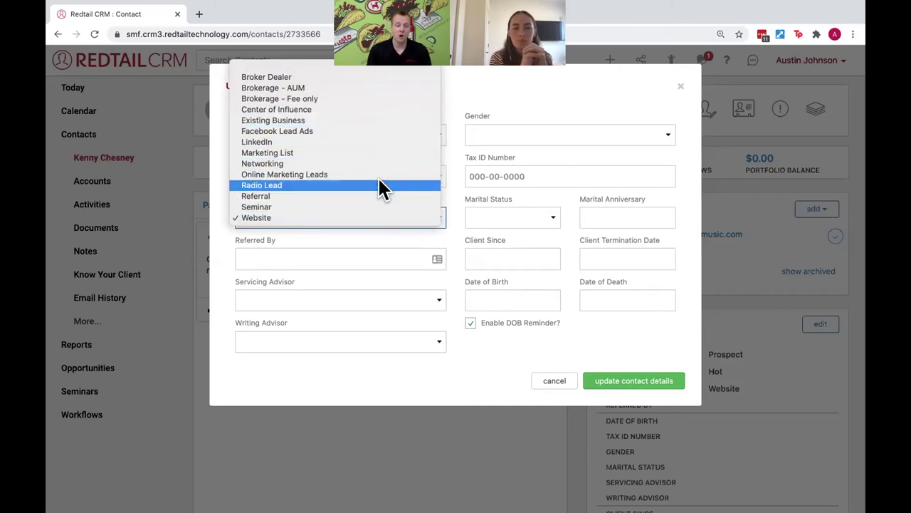
{"action": "left_click", "coordinate": [548, 378]}
{"action": "left_click", "coordinate": [552, 379]}
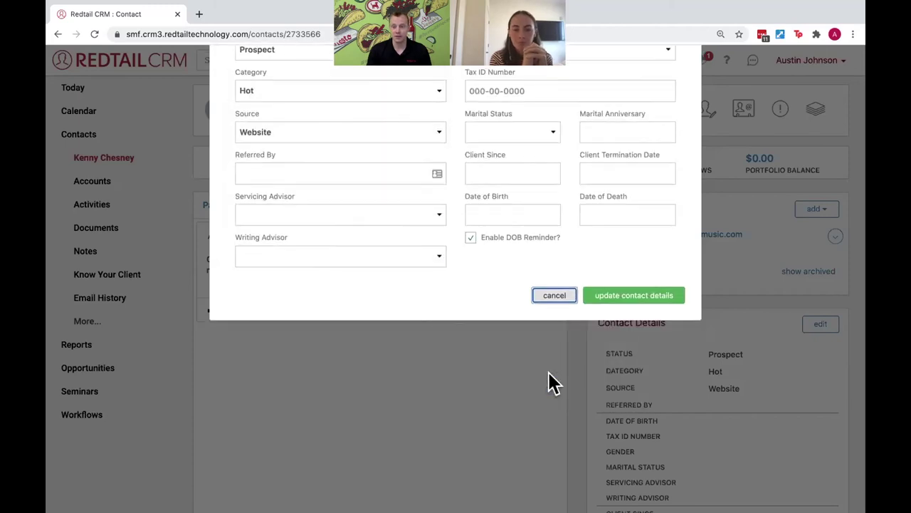
{"action": "left_click", "coordinate": [819, 62]}
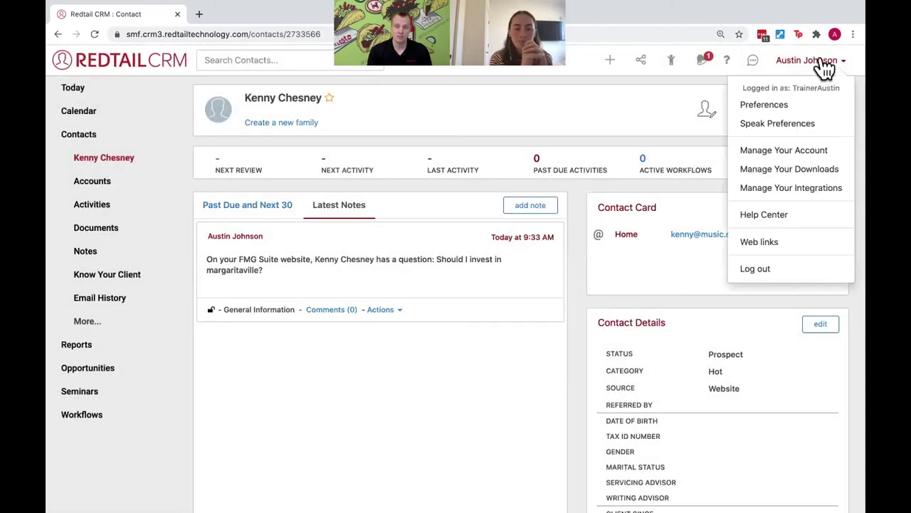
Go to Manage Your Account and open Manage Database Lists under Admins Only
{"action": "left_click", "coordinate": [807, 150]}
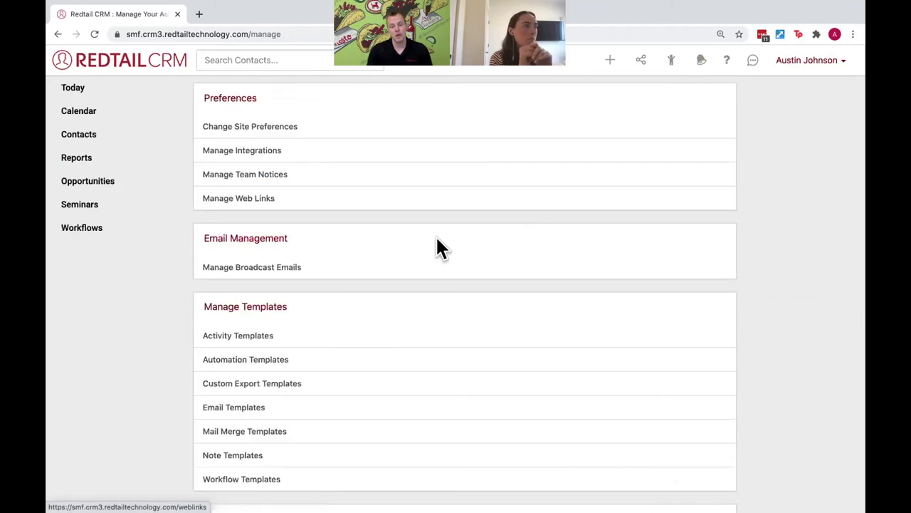
{"action": "scroll", "coordinate": [434, 245], "scroll_direction": "down", "scroll_amount": 1}
{"action": "scroll", "coordinate": [439, 247], "scroll_direction": "down", "scroll_amount": 2}
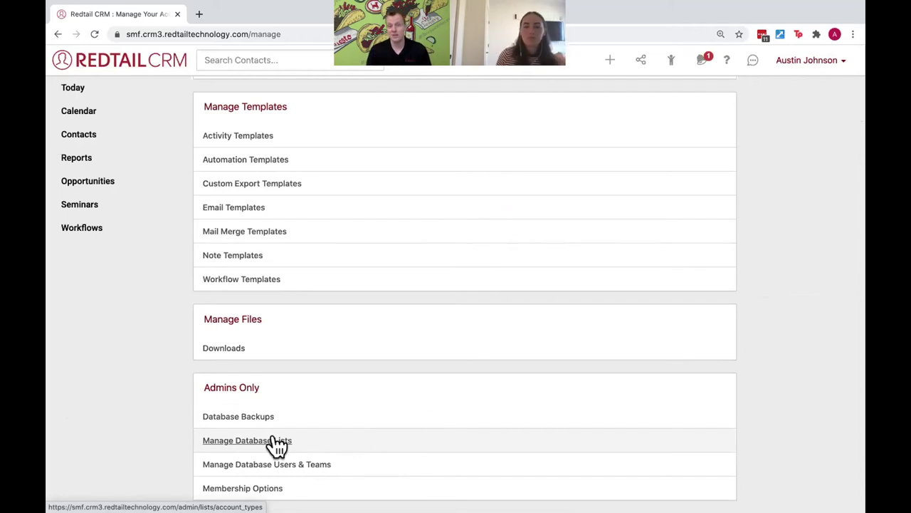
{"action": "left_click_drag", "start_coordinate": [256, 383], "coordinate": [201, 391]}
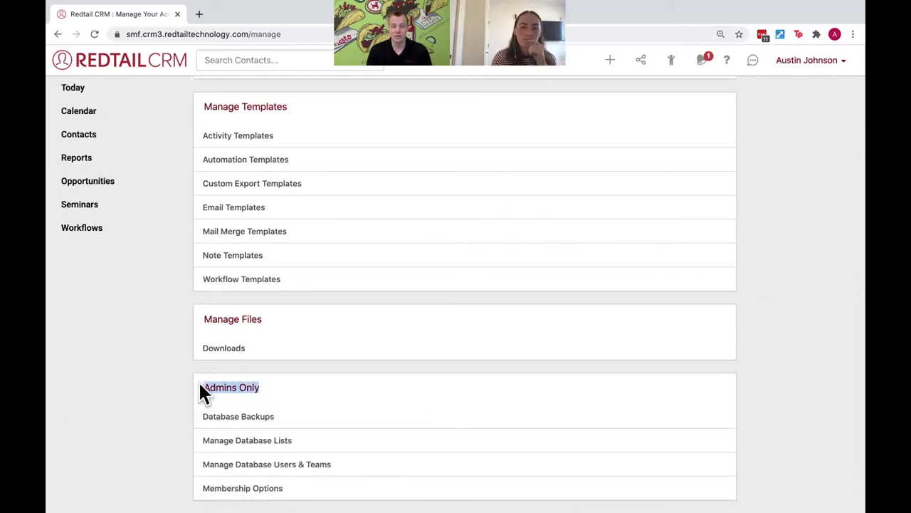
{"action": "left_click", "coordinate": [810, 63]}
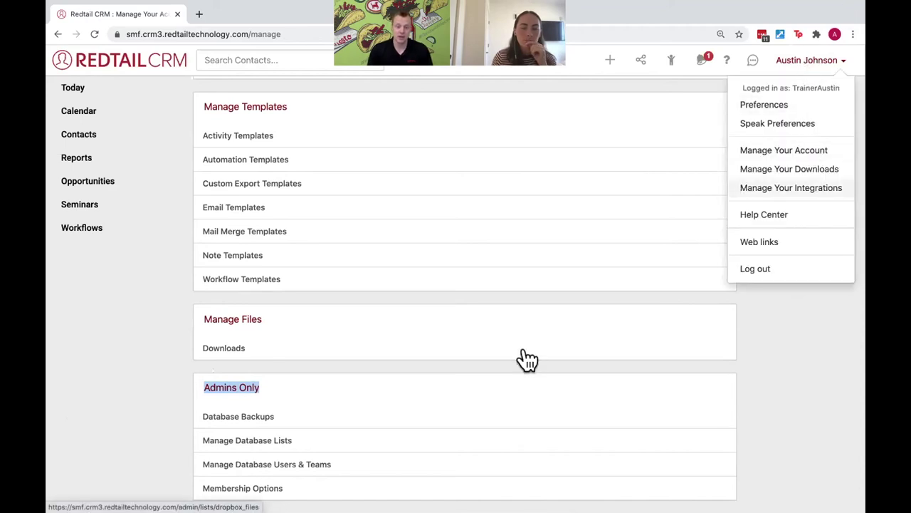
{"action": "left_click", "coordinate": [260, 445]}
{"action": "left_click", "coordinate": [260, 446]}
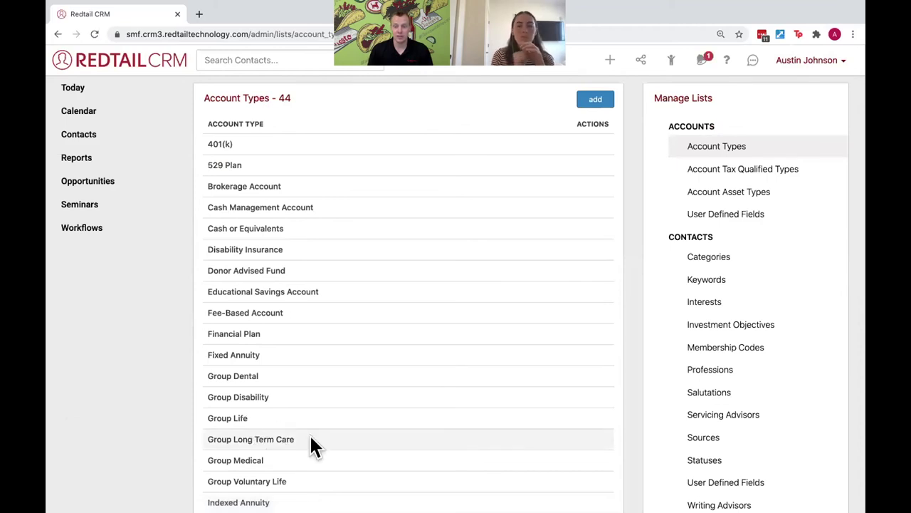
Show the Sources list and briefly view the Broker Dealer actions menu
{"action": "left_click", "coordinate": [705, 442]}
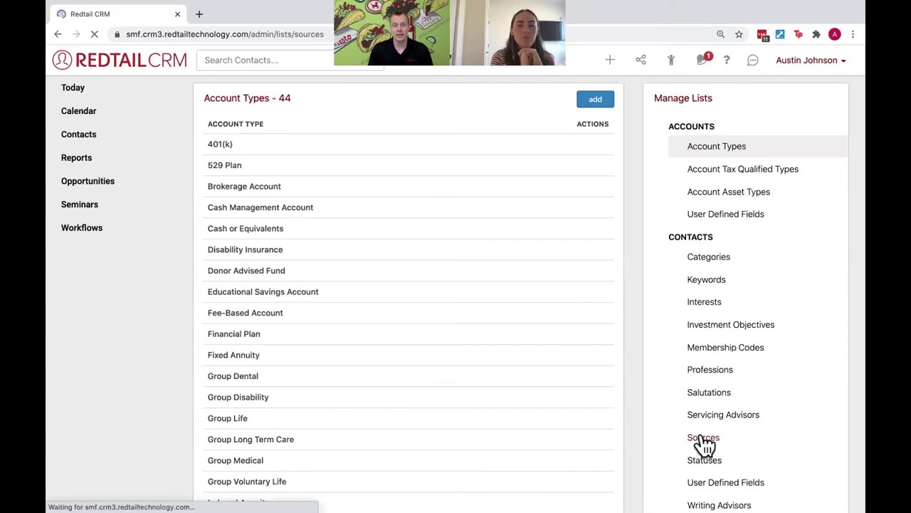
{"action": "left_click", "coordinate": [603, 147]}
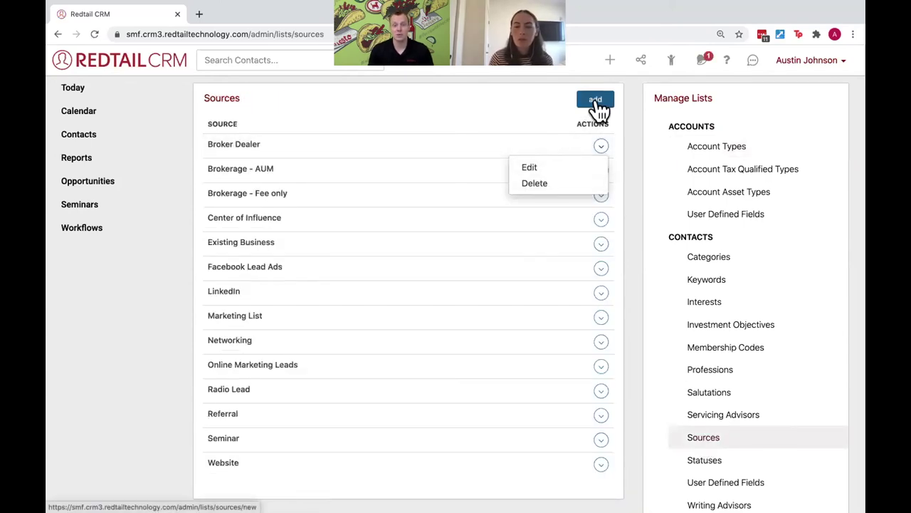
{"action": "left_click", "coordinate": [498, 112]}
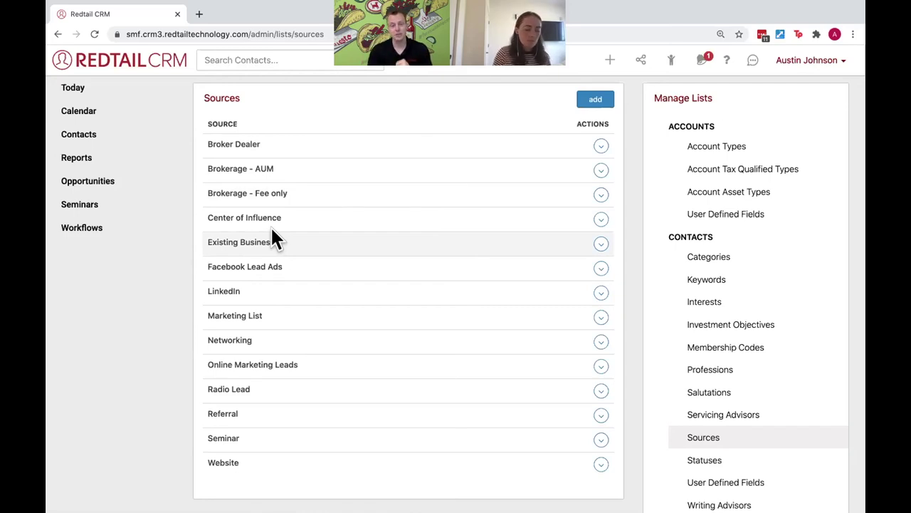
Open the Contacts Advanced Search and set the record type to Contact
{"action": "left_click", "coordinate": [141, 145]}
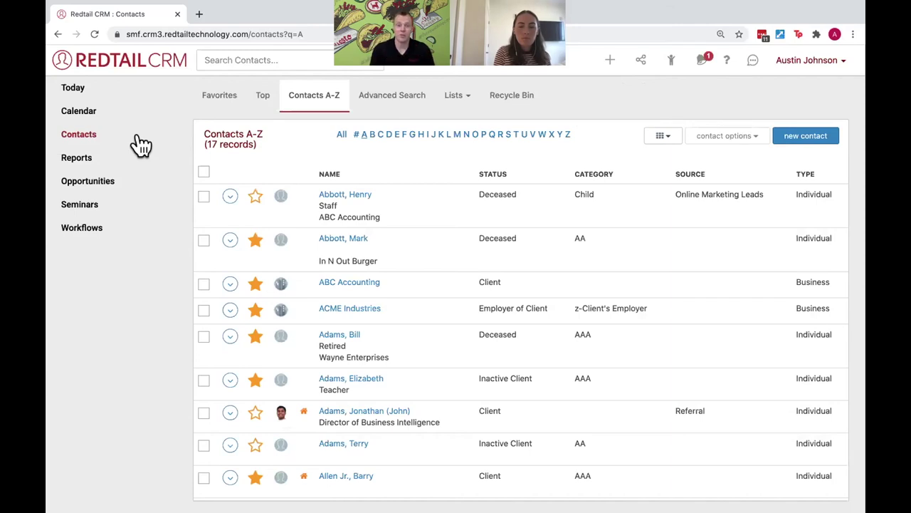
{"action": "left_click", "coordinate": [390, 108]}
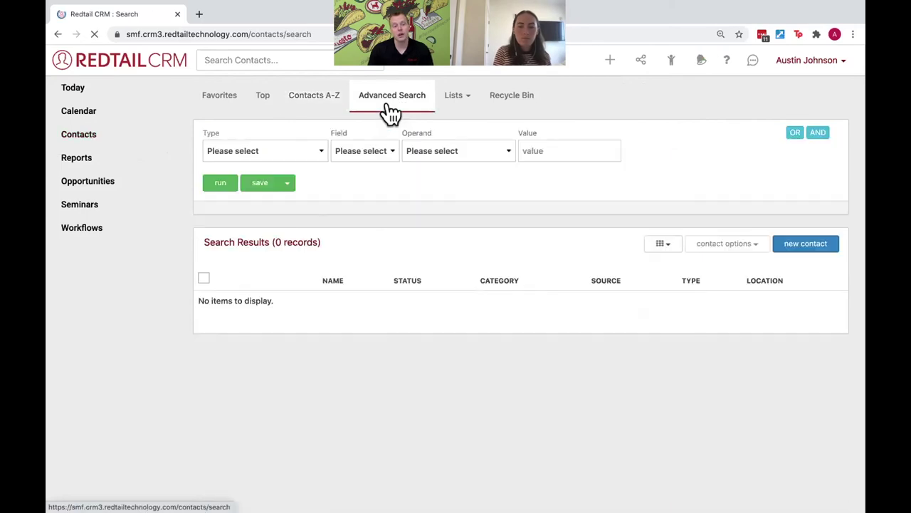
{"action": "left_click", "coordinate": [309, 152]}
{"action": "left_click", "coordinate": [302, 205]}
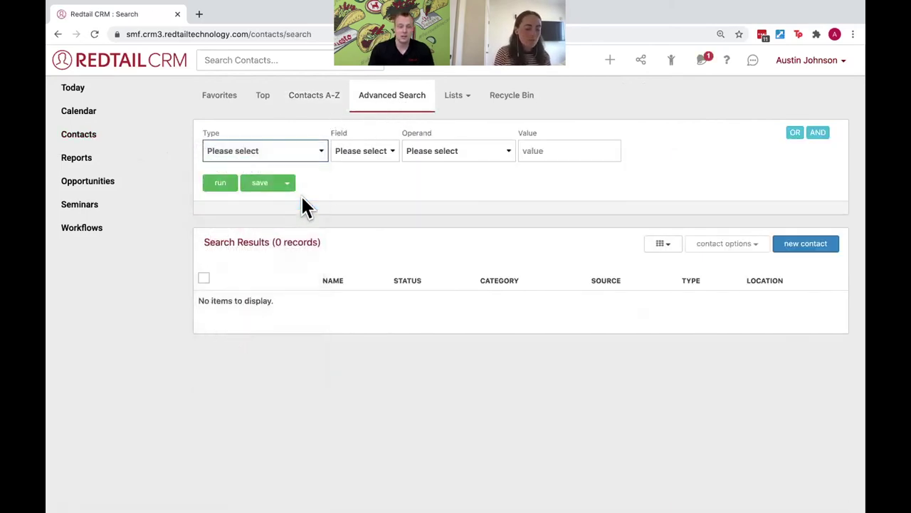
Add the criterion Source Equal To Website and run the search
{"action": "left_click", "coordinate": [390, 151]}
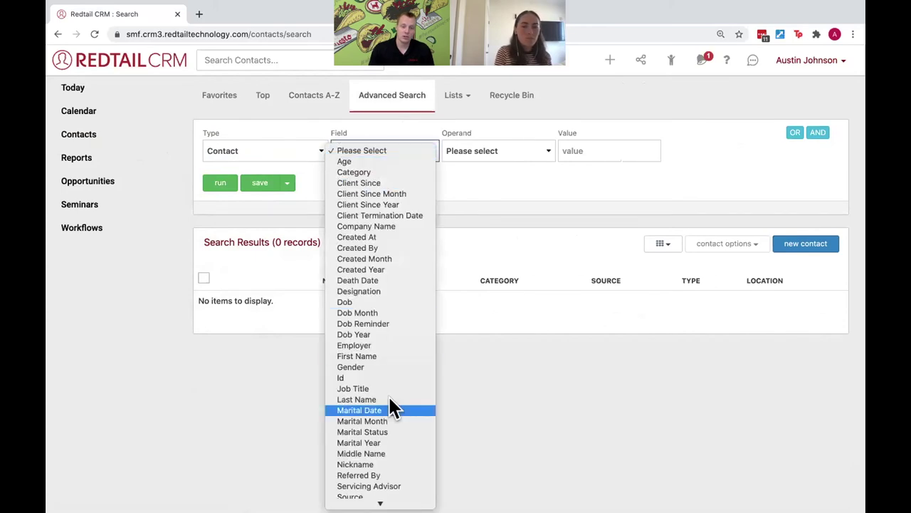
{"action": "left_click", "coordinate": [384, 440]}
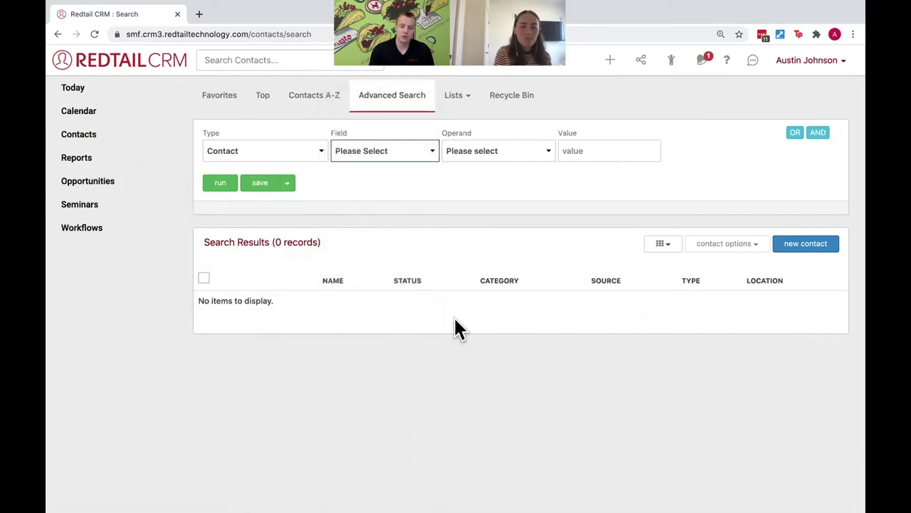
{"action": "left_click", "coordinate": [524, 149]}
{"action": "left_click", "coordinate": [524, 171]}
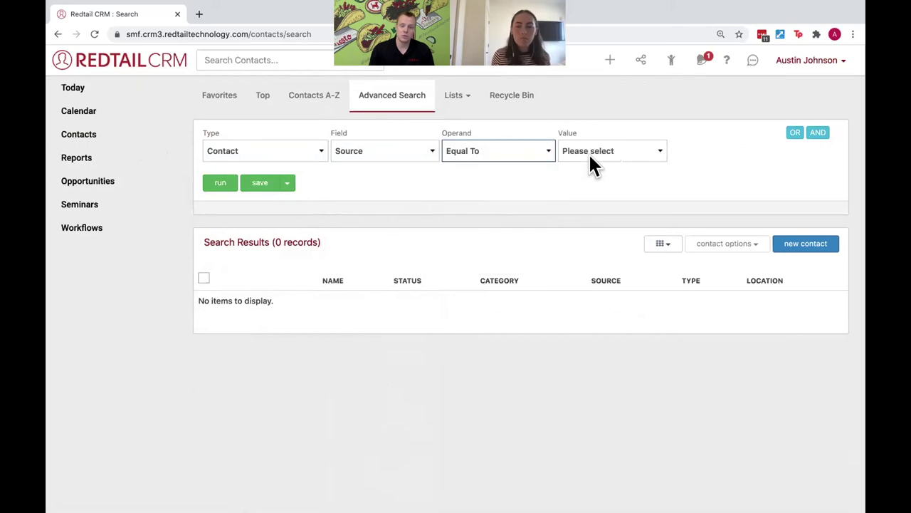
{"action": "left_click", "coordinate": [602, 151]}
{"action": "left_click", "coordinate": [536, 239]}
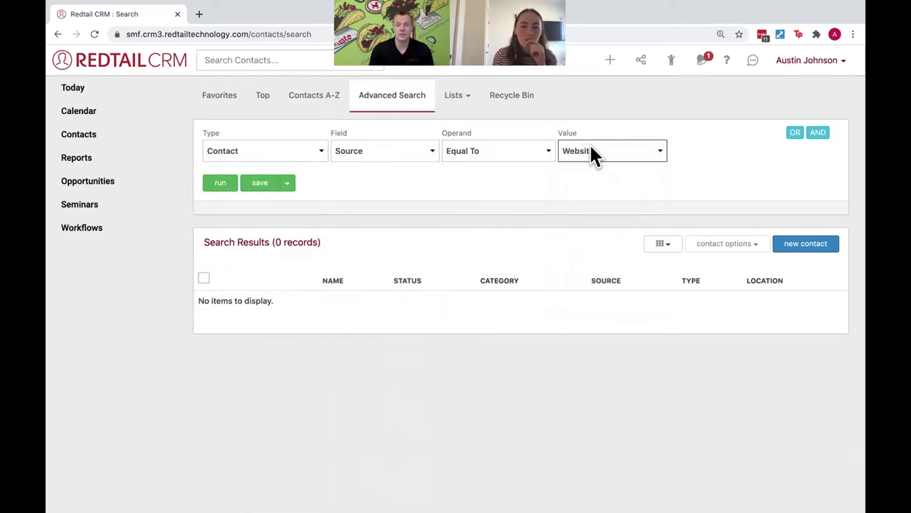
{"action": "left_click", "coordinate": [218, 184]}
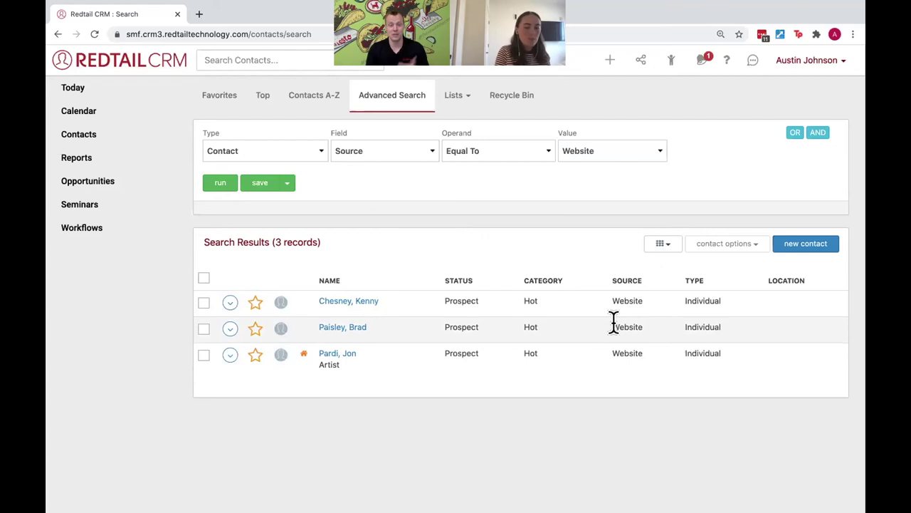
Rerun the search with Facebook Lead Ads, then again with Website as the source value
{"action": "left_click", "coordinate": [627, 150]}
{"action": "left_click", "coordinate": [613, 63]}
{"action": "left_click", "coordinate": [220, 185]}
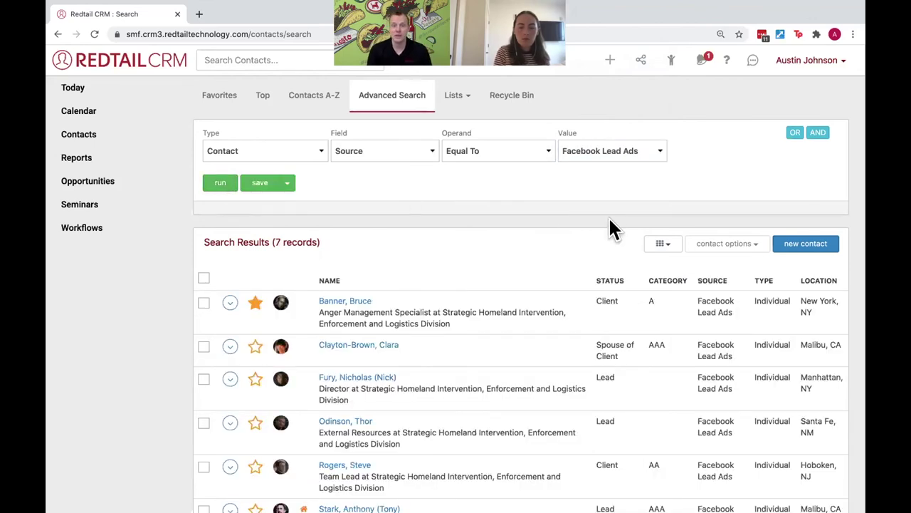
{"action": "left_click", "coordinate": [603, 150]}
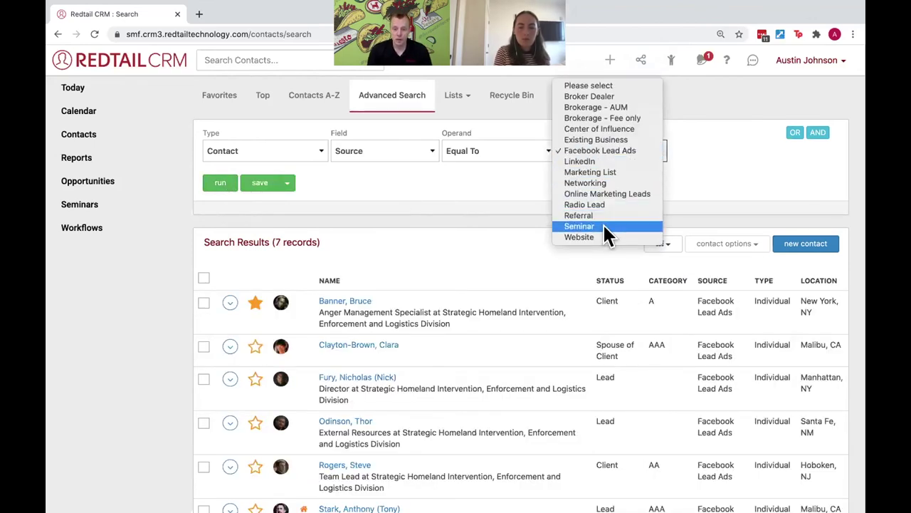
{"action": "left_click", "coordinate": [580, 237]}
{"action": "left_click", "coordinate": [212, 187]}
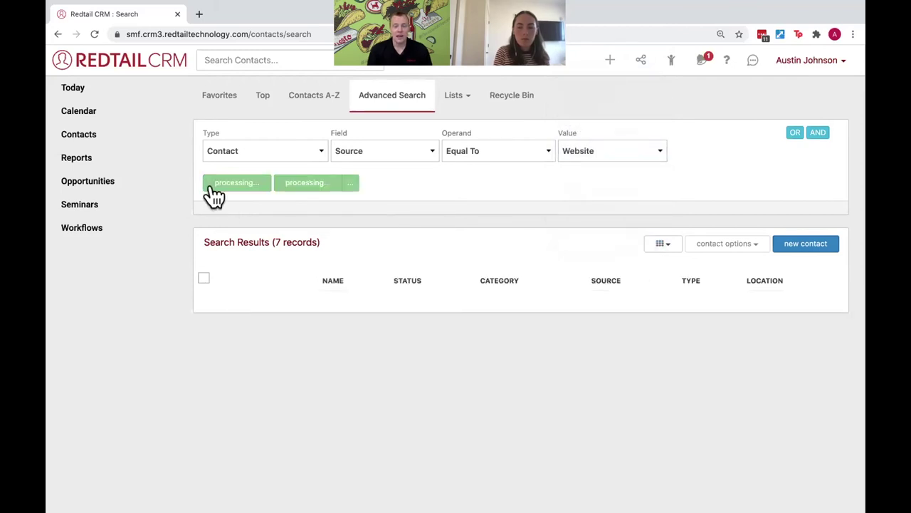
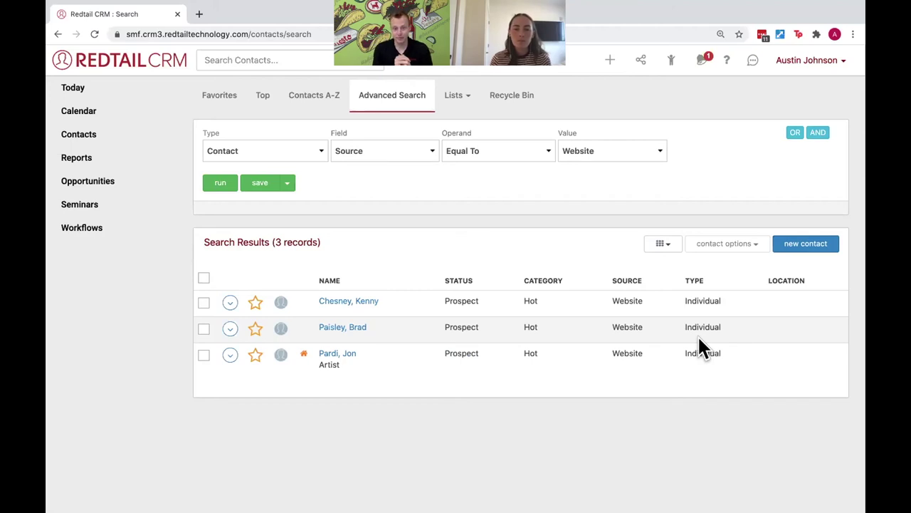
Select all three Website-sourced contacts and open Bulk Actions from the contact options
{"action": "left_click", "coordinate": [203, 278]}
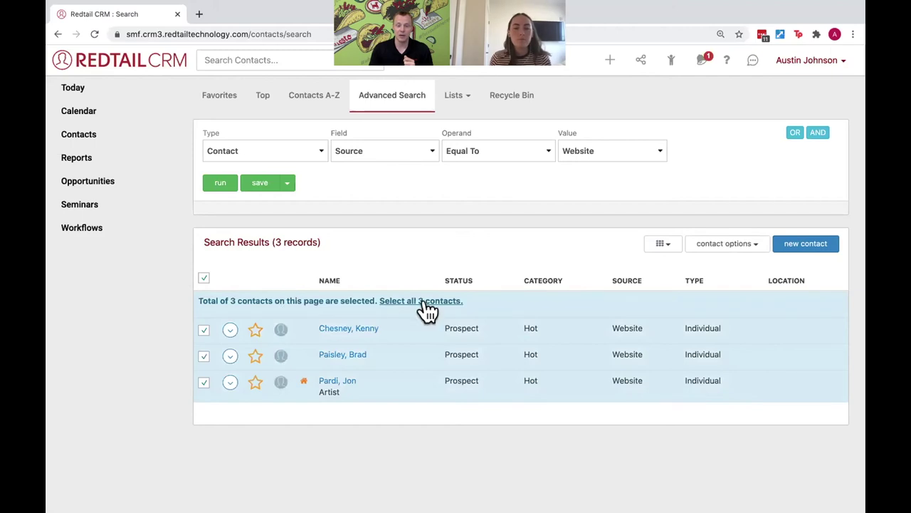
{"action": "left_click", "coordinate": [428, 308]}
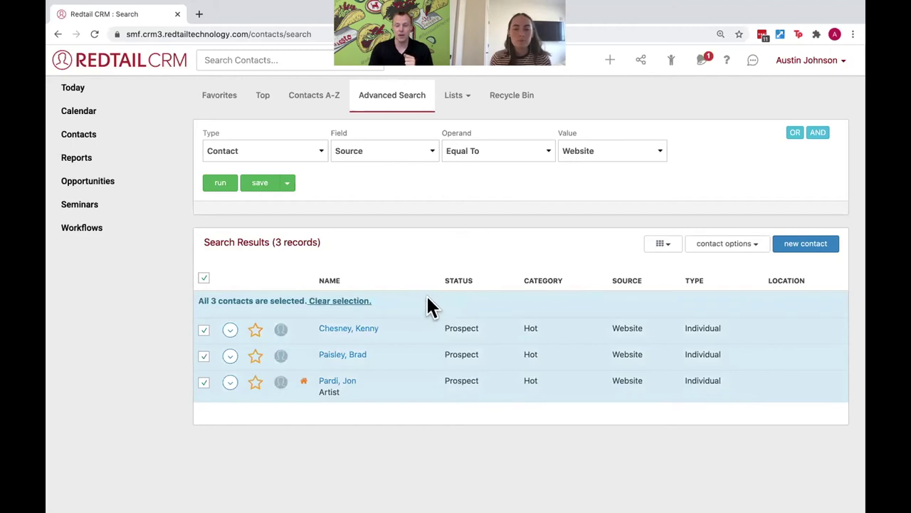
{"action": "left_click", "coordinate": [739, 244]}
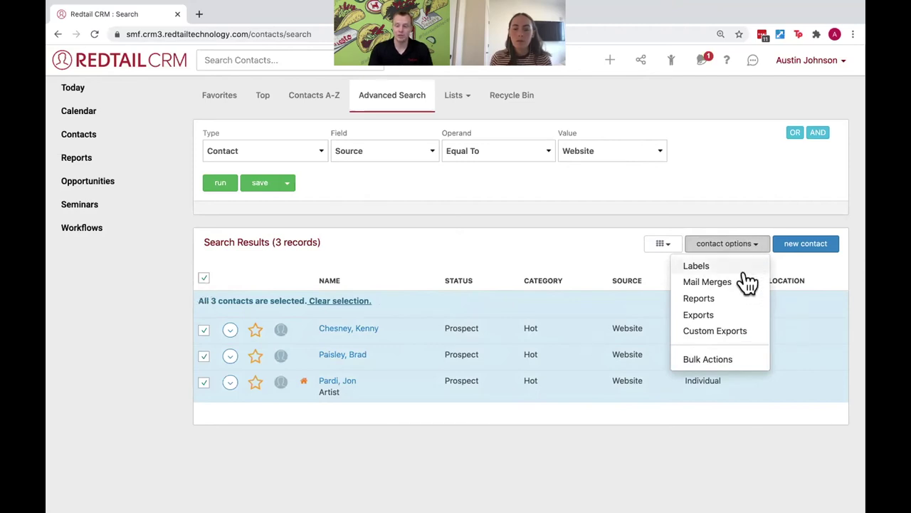
{"action": "left_click", "coordinate": [738, 360]}
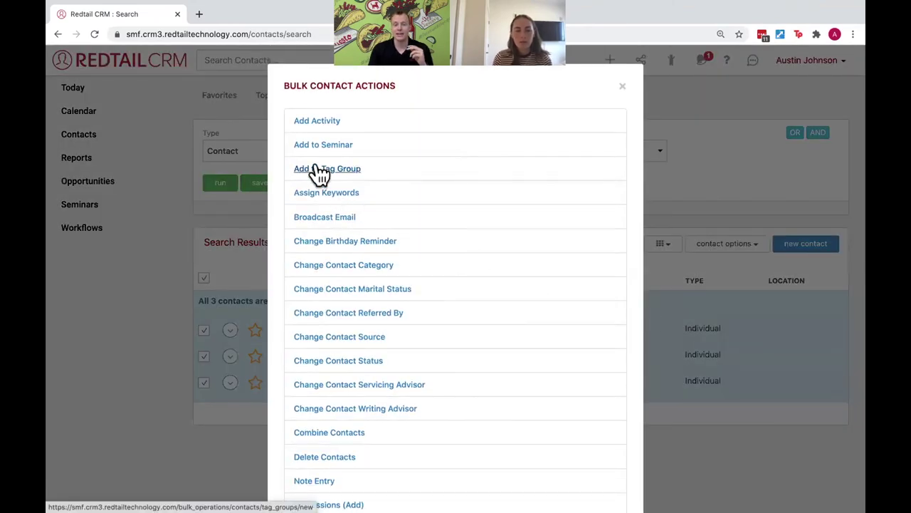
Create a new 'Website Leads' tag group, add the three contacts to it, and close the dialog
{"action": "left_click", "coordinate": [320, 171]}
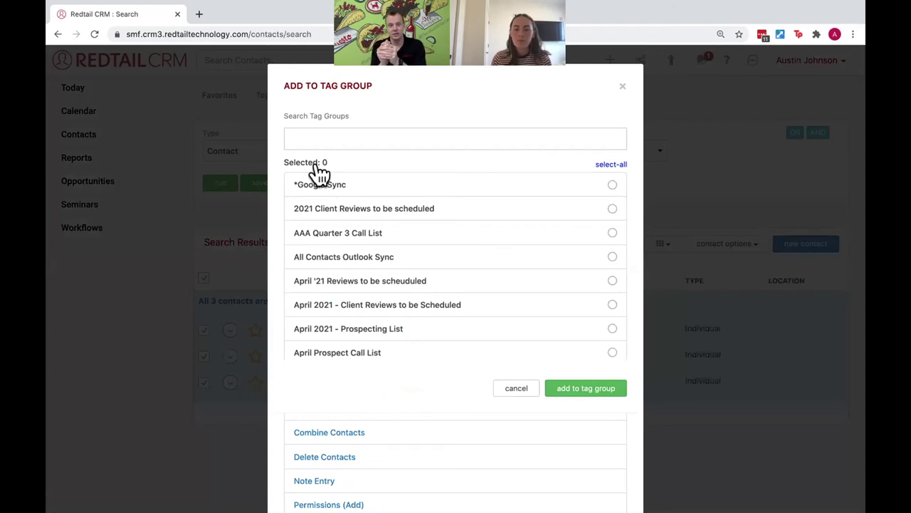
{"action": "left_click", "coordinate": [329, 138]}
{"action": "type", "text": "Web"}
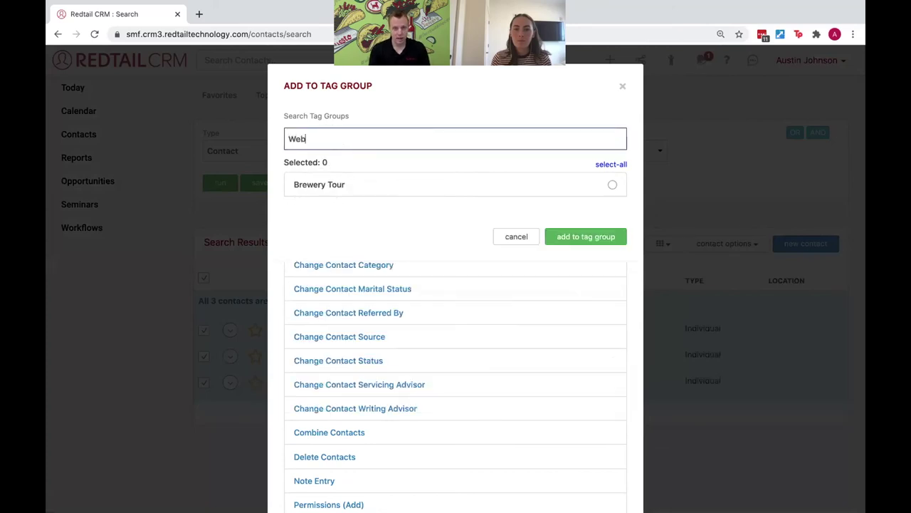
{"action": "type", "text": "site Lea"}
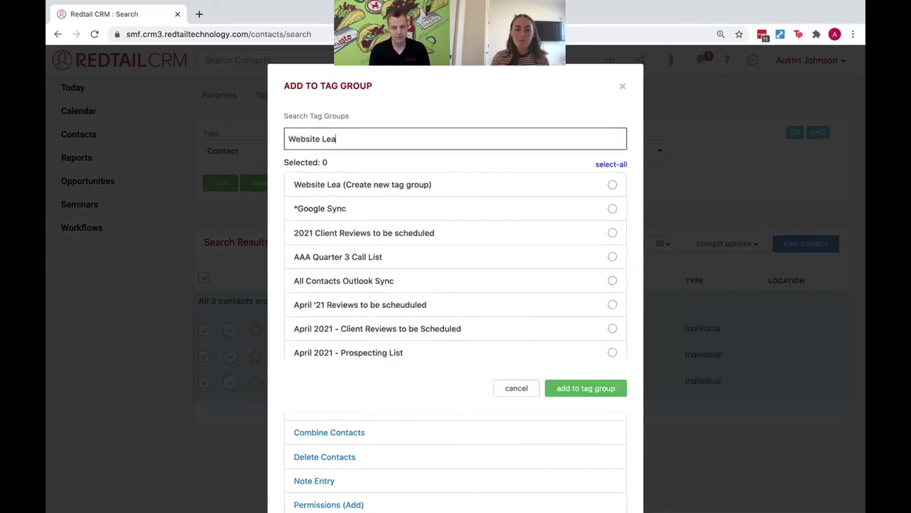
{"action": "type", "text": "ds"}
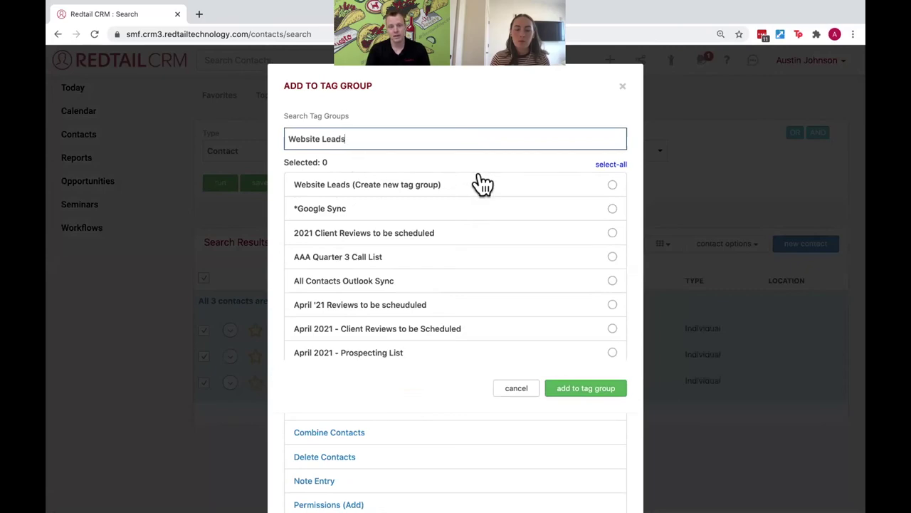
{"action": "left_click", "coordinate": [483, 183]}
{"action": "left_click", "coordinate": [602, 388]}
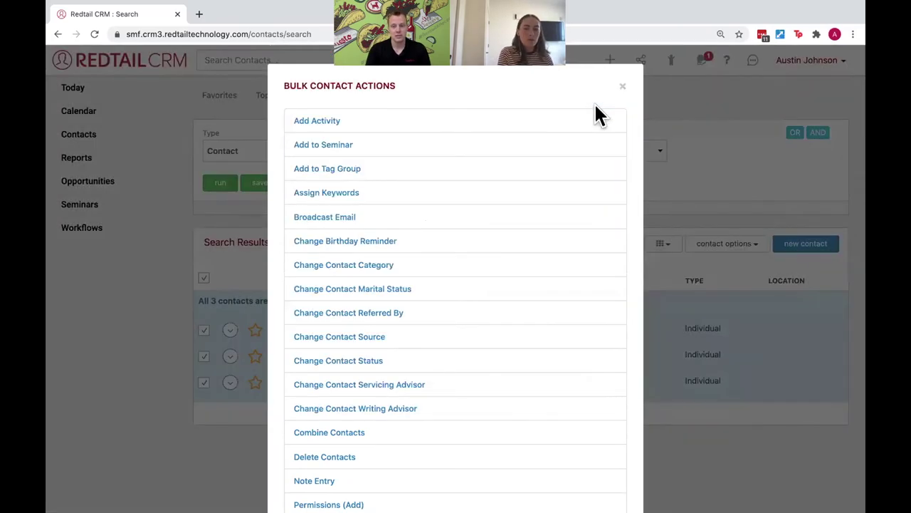
{"action": "left_click", "coordinate": [622, 87]}
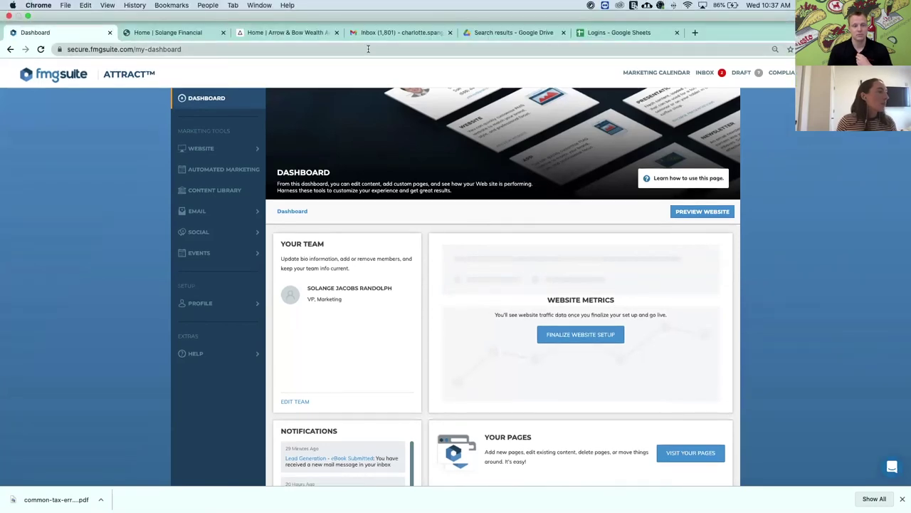
In Gmail, read the Contact Request Received email and the Thanks for contacting us reply
{"action": "key", "text": "super+f"}
{"action": "key", "text": "super+4"}
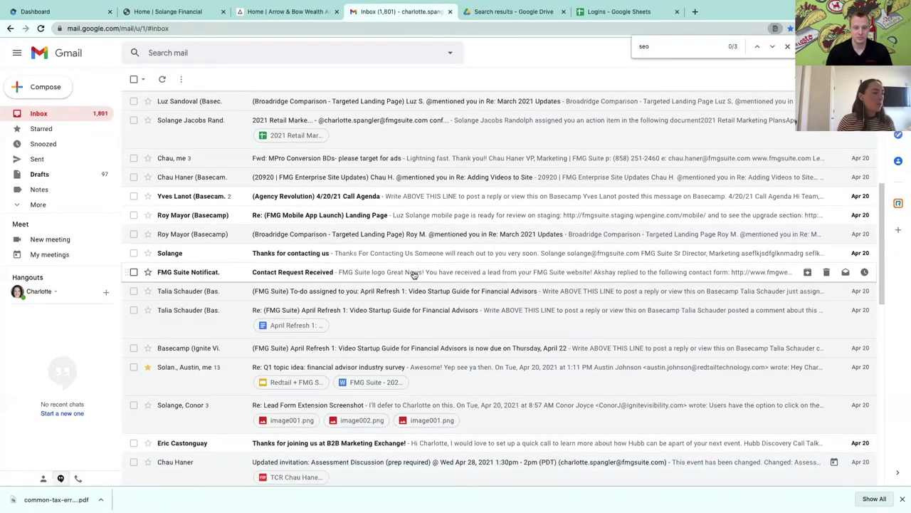
{"action": "left_click", "coordinate": [417, 272]}
{"action": "scroll", "coordinate": [445, 277], "scroll_direction": "down", "scroll_amount": 1}
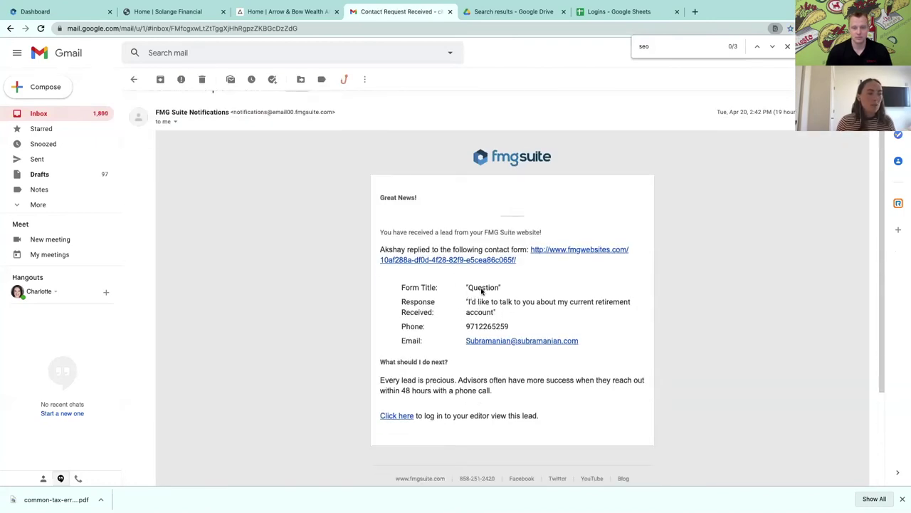
{"action": "left_click_drag", "start_coordinate": [494, 313], "coordinate": [449, 299]}
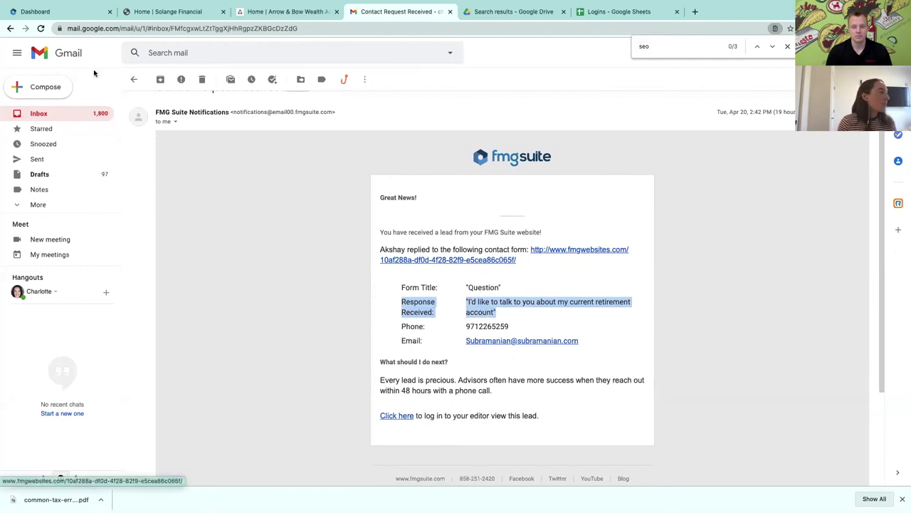
{"action": "left_click", "coordinate": [10, 29]}
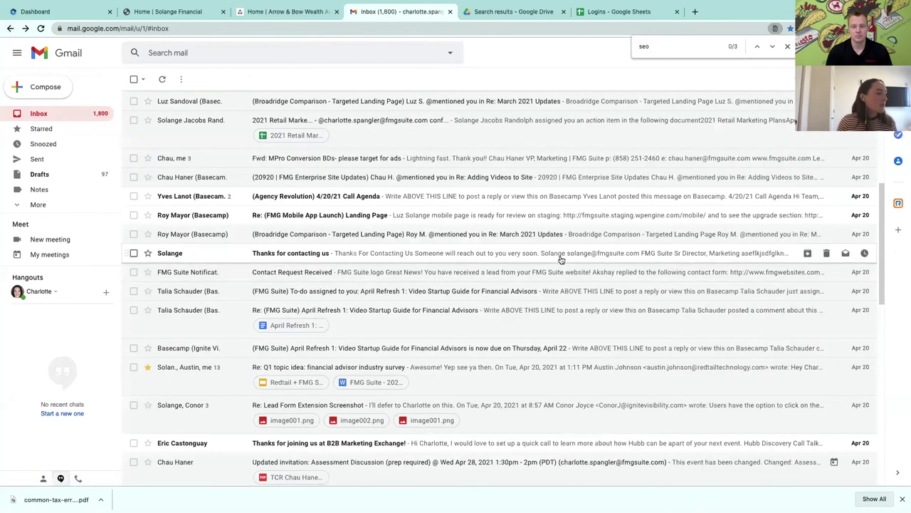
{"action": "left_click", "coordinate": [560, 259]}
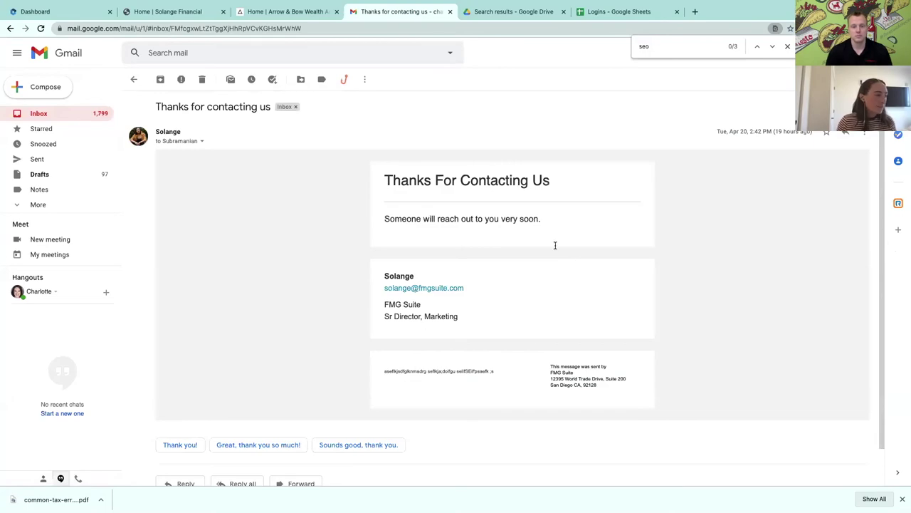
{"action": "left_click", "coordinate": [134, 79]}
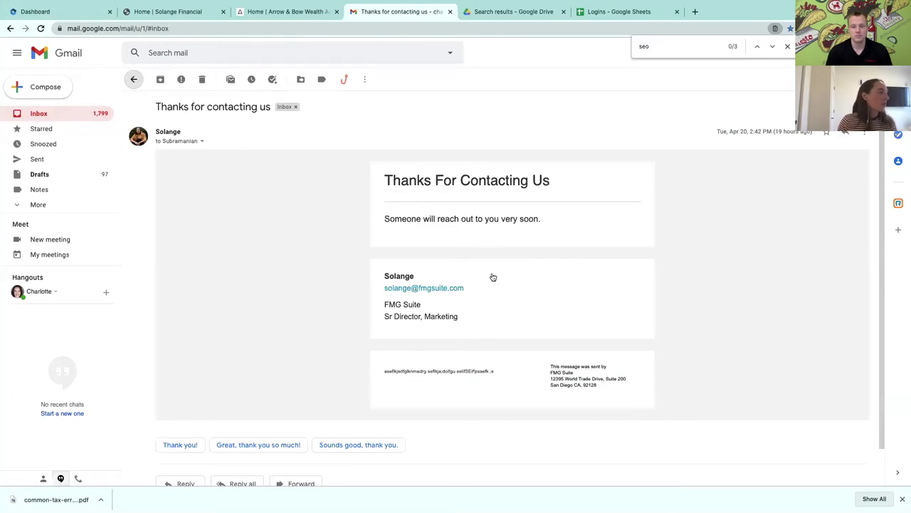
Read the newest Contact Request email about the Common Tax Errors to Avoid eBook, then return to FMG Suite
{"action": "scroll", "coordinate": [501, 275], "scroll_direction": "up", "scroll_amount": 5}
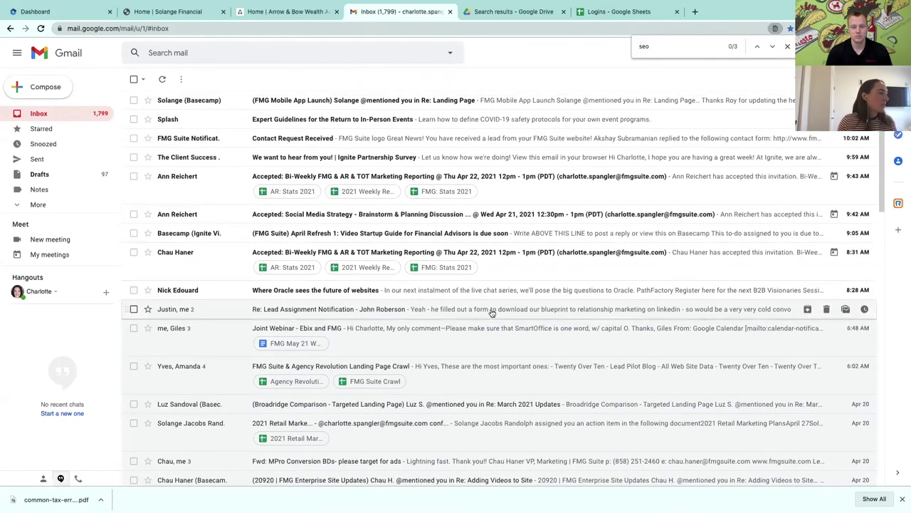
{"action": "left_click", "coordinate": [502, 138]}
{"action": "scroll", "coordinate": [636, 224], "scroll_direction": "down", "scroll_amount": 1}
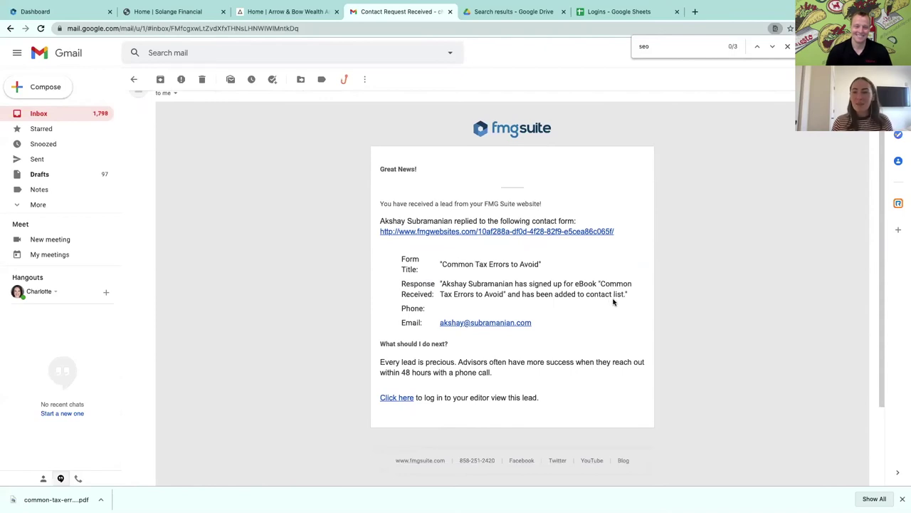
{"action": "left_click_drag", "start_coordinate": [596, 282], "coordinate": [651, 305]}
{"action": "left_click", "coordinate": [634, 290]}
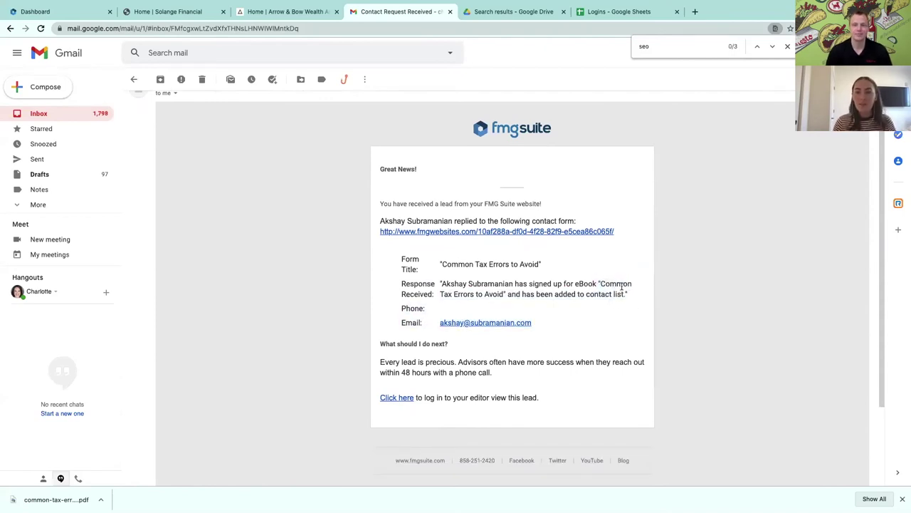
{"action": "left_click_drag", "start_coordinate": [600, 283], "coordinate": [505, 293]}
{"action": "left_click", "coordinate": [556, 291]}
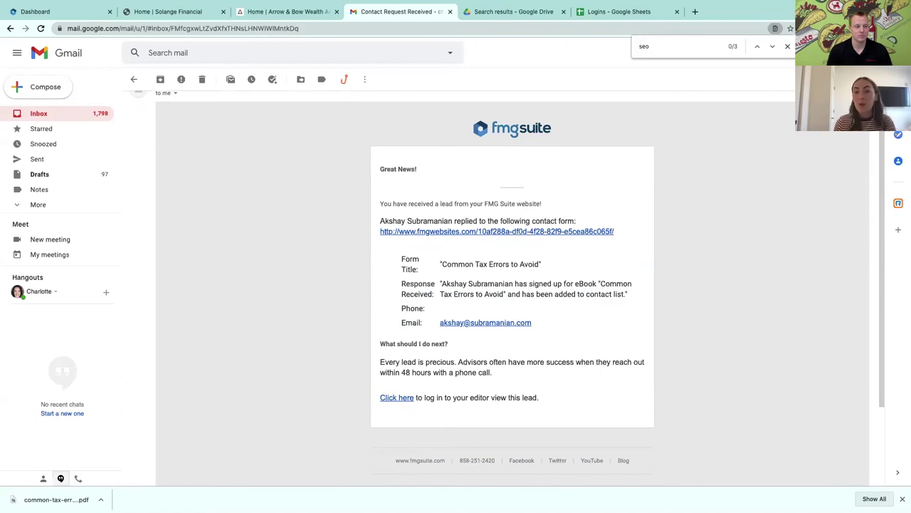
{"action": "scroll", "coordinate": [669, 329], "scroll_direction": "down", "scroll_amount": 2}
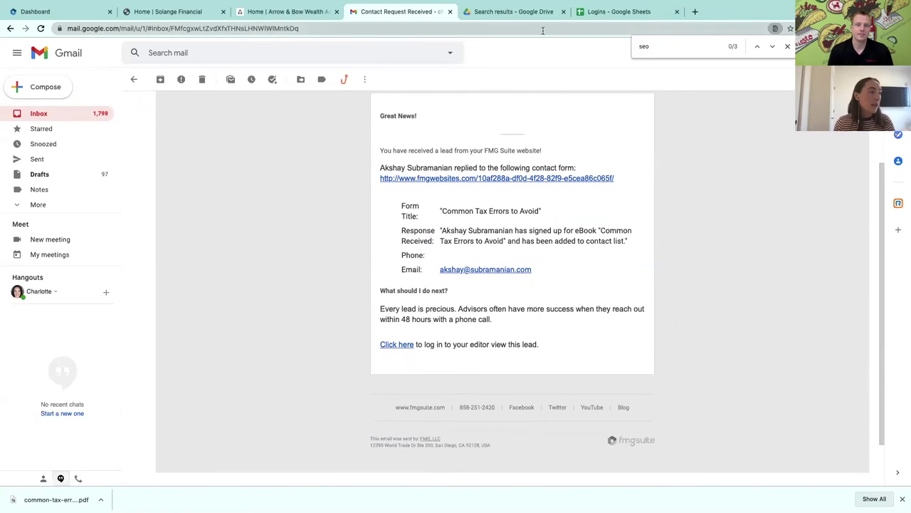
{"action": "left_click", "coordinate": [72, 13]}
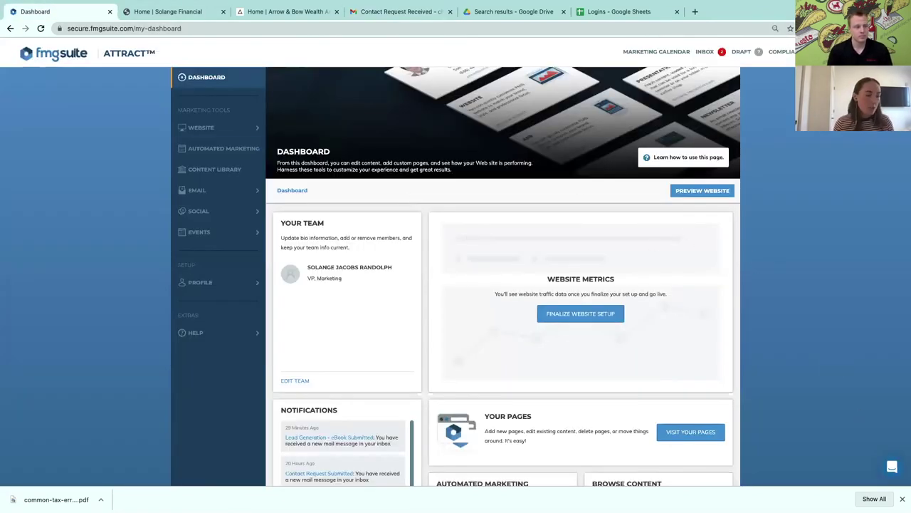
In the Leads inbox, view and close the Contact Request lead and the Lead Generation - eBook lead
{"action": "left_click", "coordinate": [901, 498]}
{"action": "left_click", "coordinate": [705, 52]}
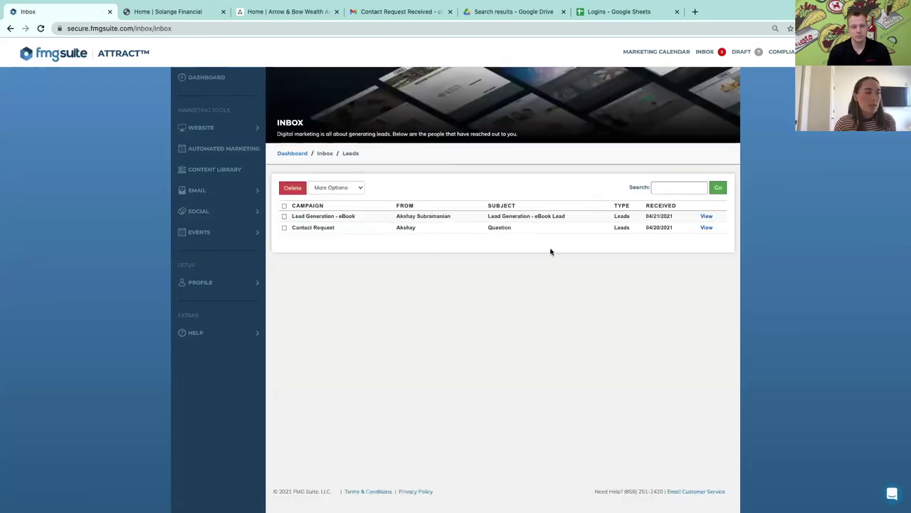
{"action": "left_click", "coordinate": [706, 228]}
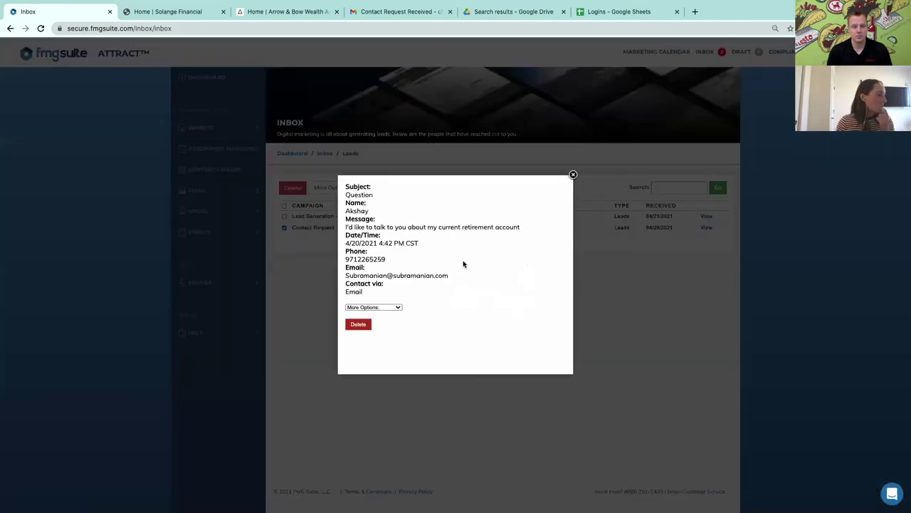
{"action": "left_click", "coordinate": [391, 308]}
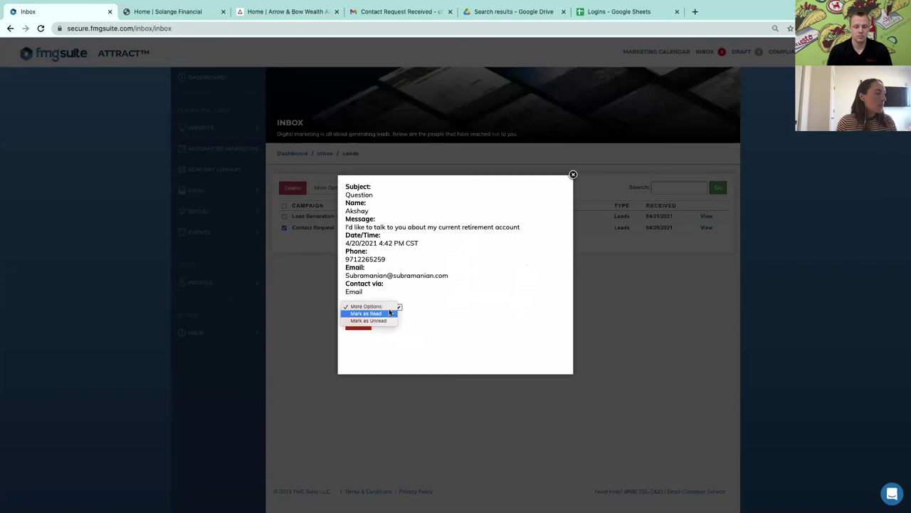
{"action": "left_click", "coordinate": [447, 306]}
{"action": "left_click", "coordinate": [573, 175]}
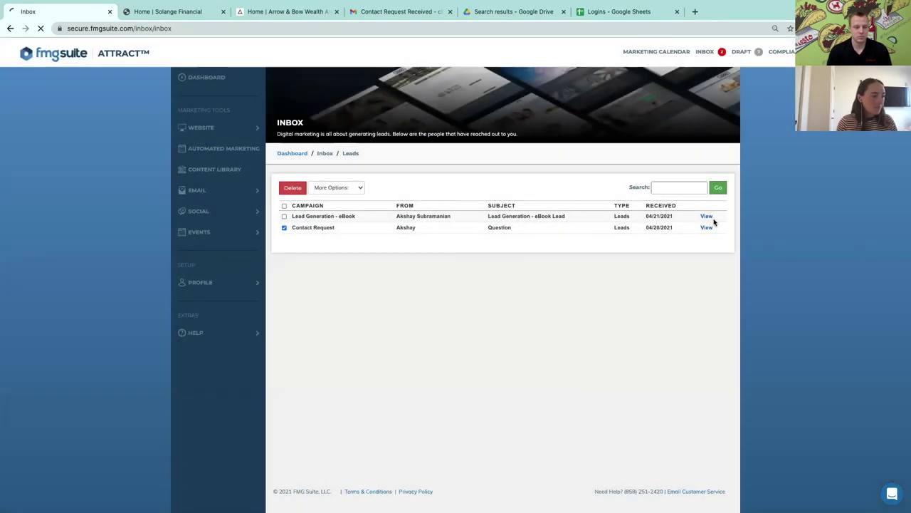
{"action": "left_click", "coordinate": [707, 217]}
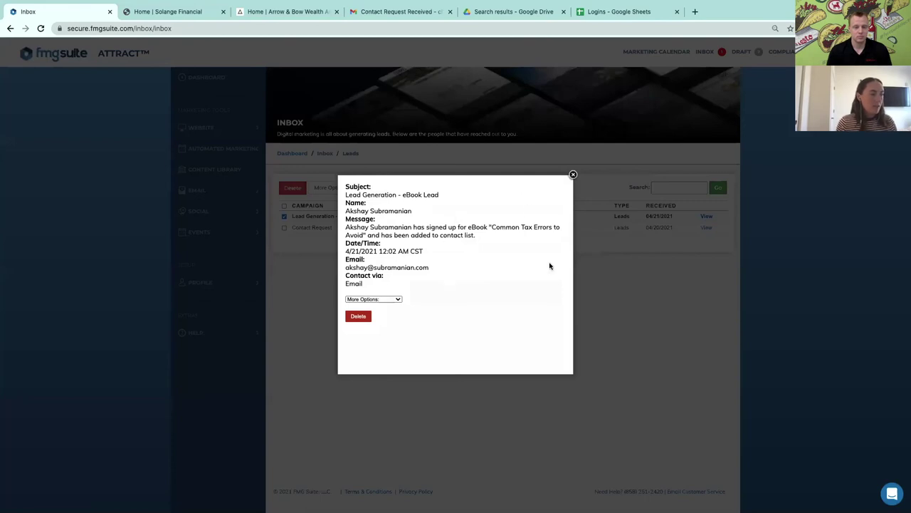
{"action": "left_click", "coordinate": [573, 176]}
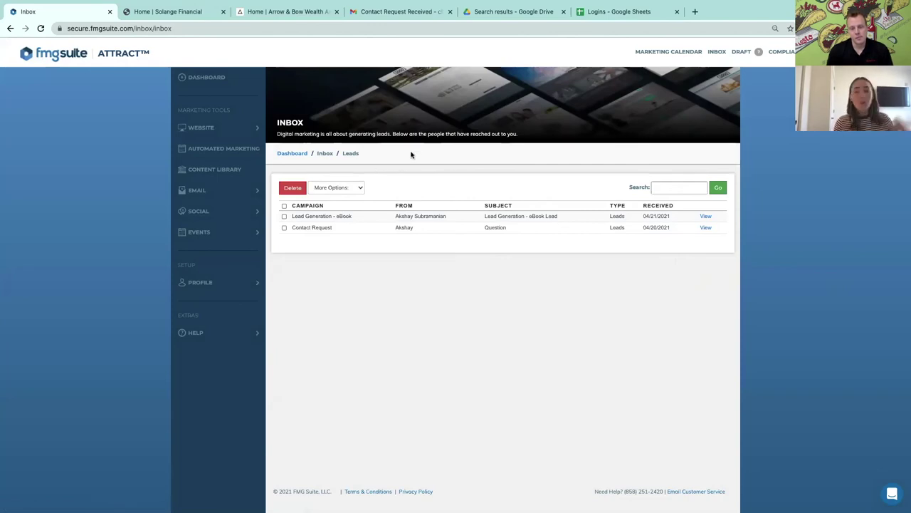
Set the Happy Birthday Email campaign audience to 'Send to all contacts' and save it
{"action": "left_click", "coordinate": [210, 151]}
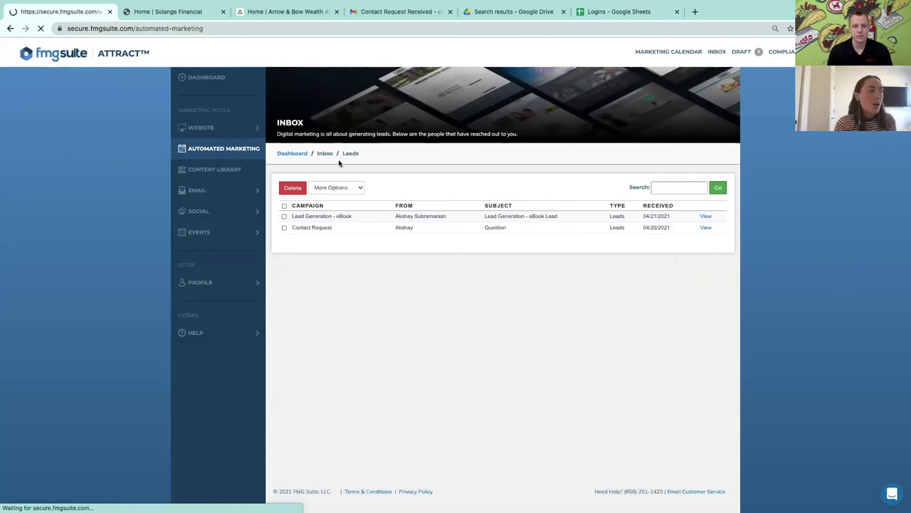
{"action": "scroll", "coordinate": [386, 202], "scroll_direction": "down", "scroll_amount": 1}
{"action": "scroll", "coordinate": [387, 202], "scroll_direction": "down", "scroll_amount": 5}
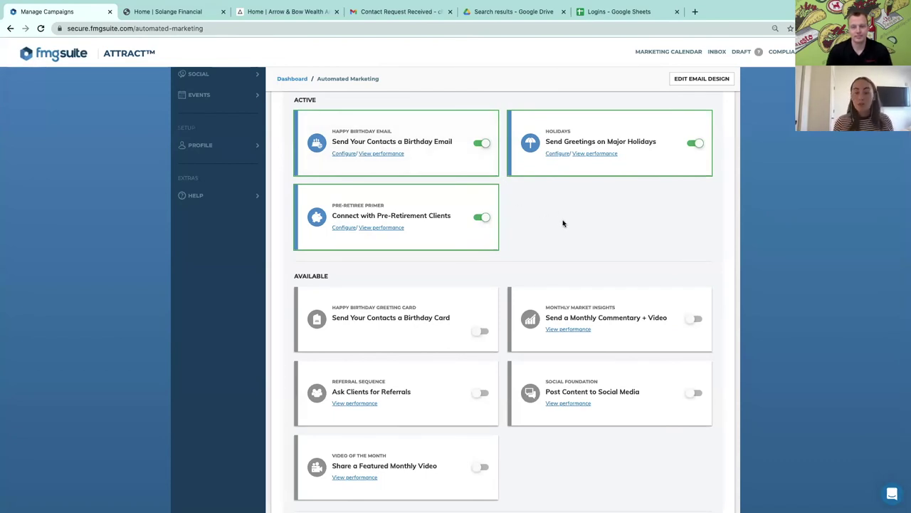
{"action": "mouse_move", "coordinate": [443, 167]}
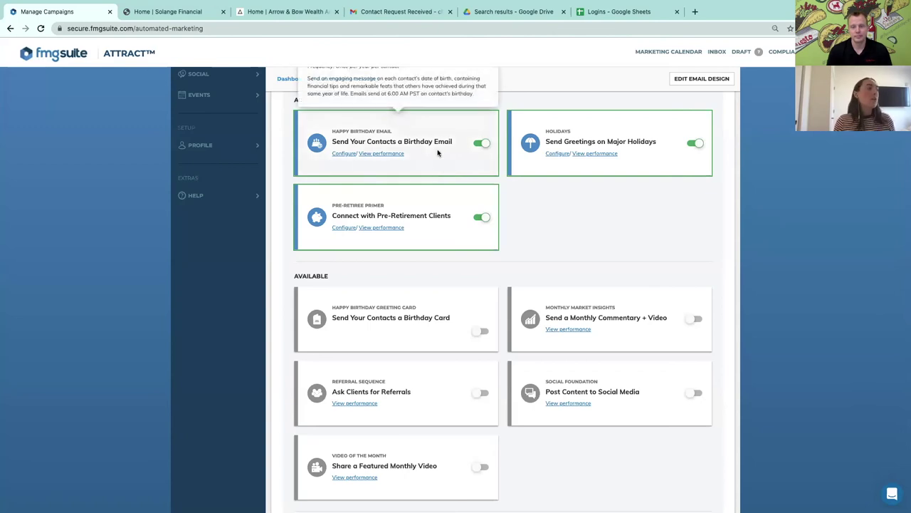
{"action": "left_click", "coordinate": [344, 155]}
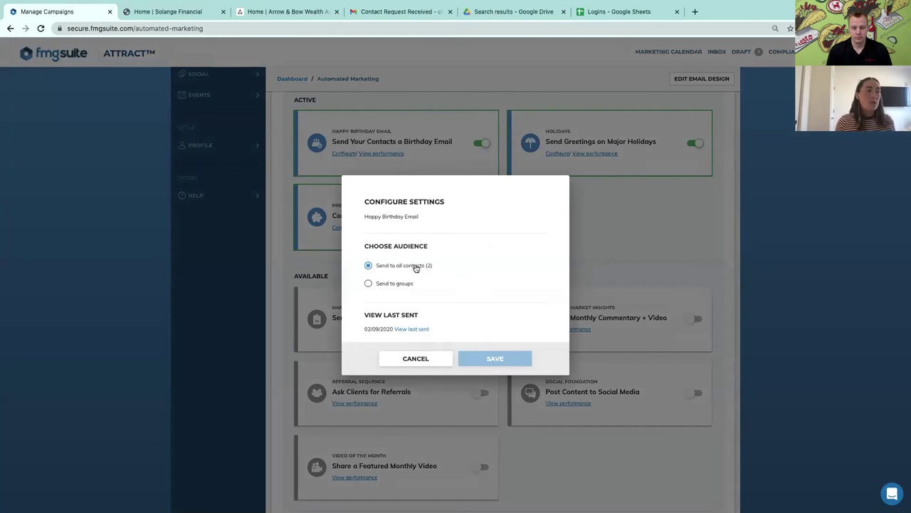
{"action": "left_click", "coordinate": [368, 283]}
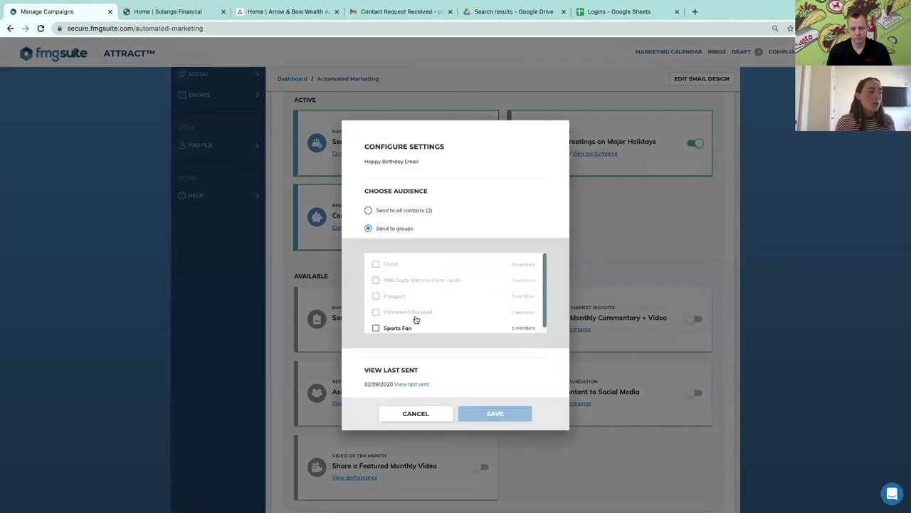
{"action": "left_click", "coordinate": [371, 212]}
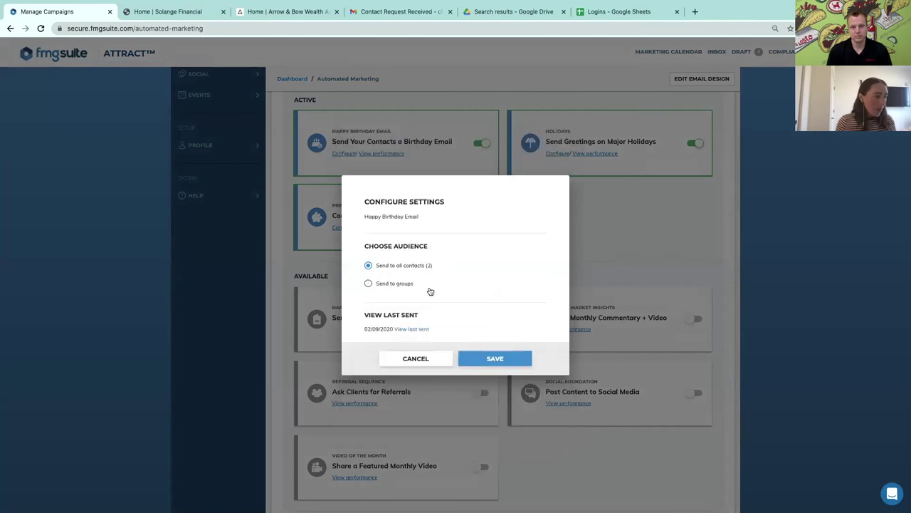
{"action": "left_click", "coordinate": [369, 284]}
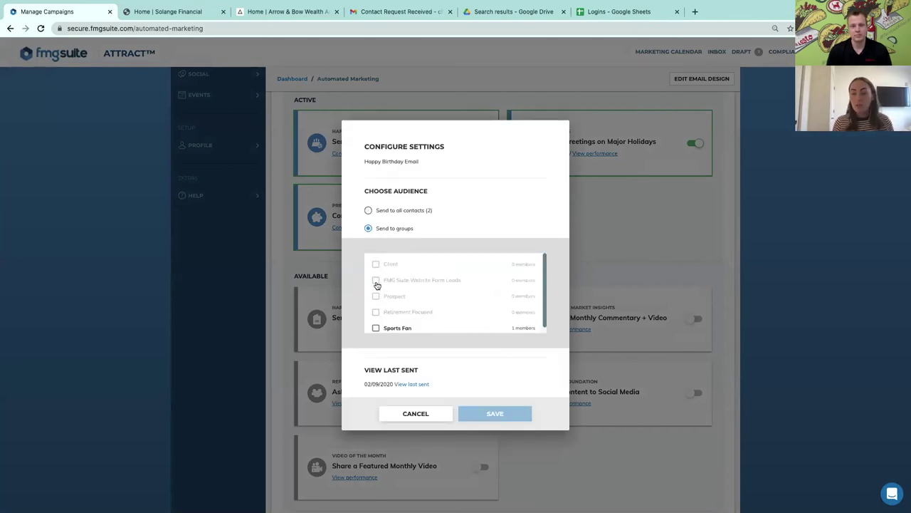
{"action": "scroll", "coordinate": [377, 302], "scroll_direction": "down", "scroll_amount": 1}
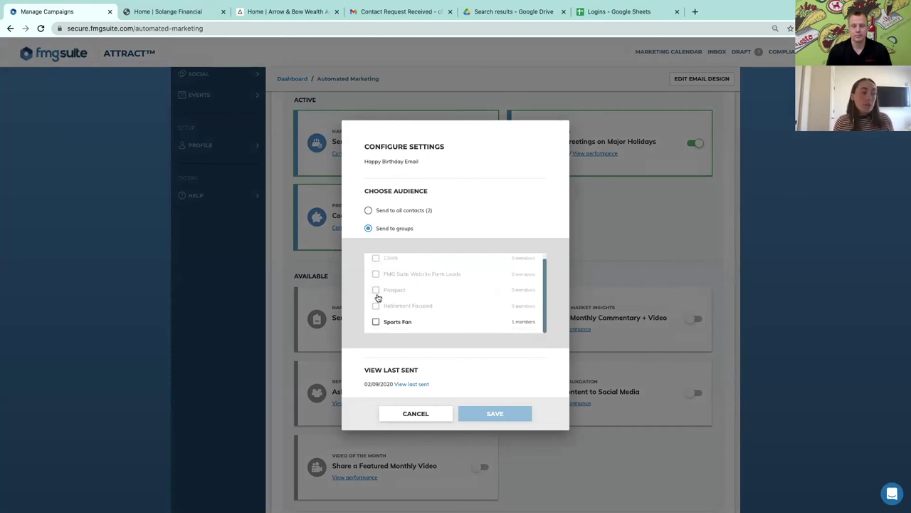
{"action": "left_click", "coordinate": [369, 211]}
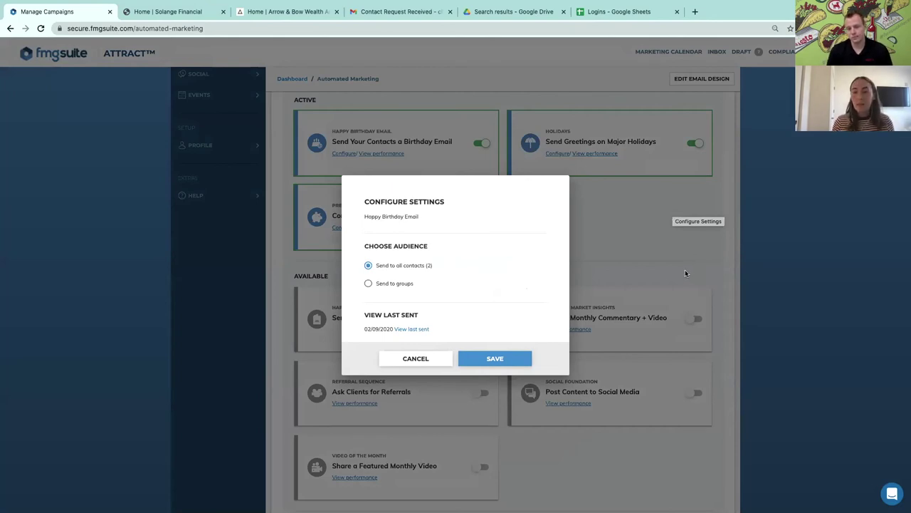
{"action": "left_click", "coordinate": [498, 359]}
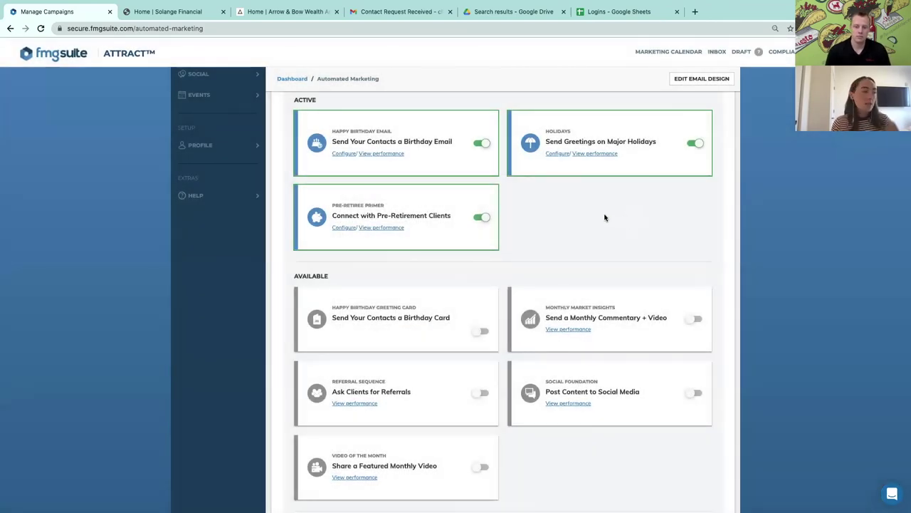
{"action": "scroll", "coordinate": [604, 215], "scroll_direction": "down", "scroll_amount": 1}
{"action": "scroll", "coordinate": [600, 207], "scroll_direction": "down", "scroll_amount": 1}
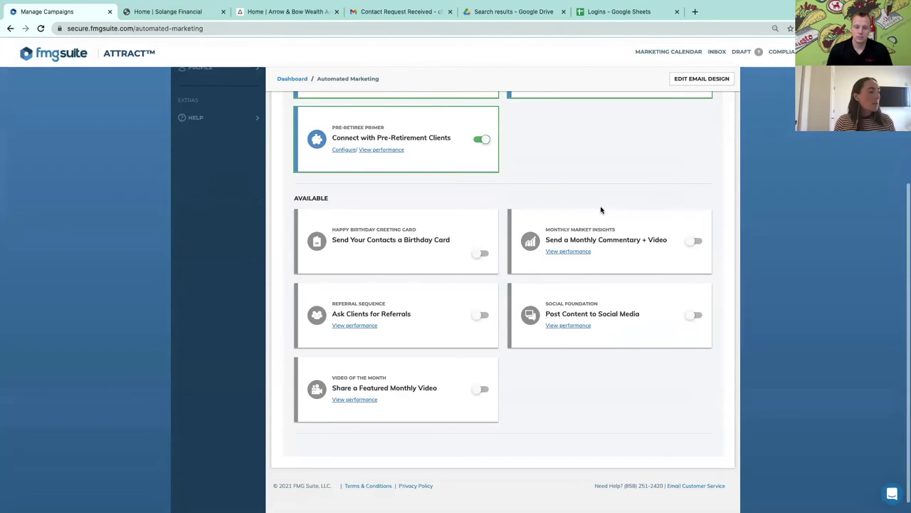
{"action": "scroll", "coordinate": [569, 193], "scroll_direction": "up", "scroll_amount": 2}
{"action": "mouse_move", "coordinate": [427, 185]}
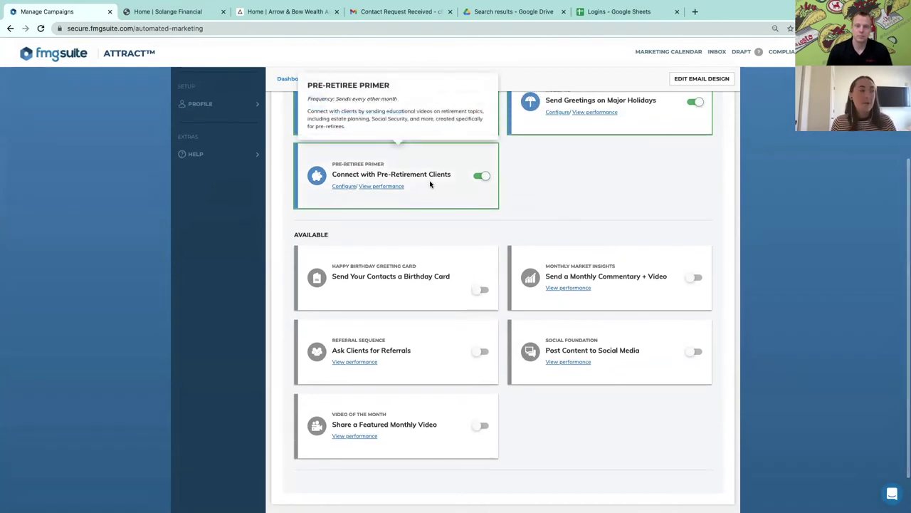
{"action": "left_click", "coordinate": [344, 186]}
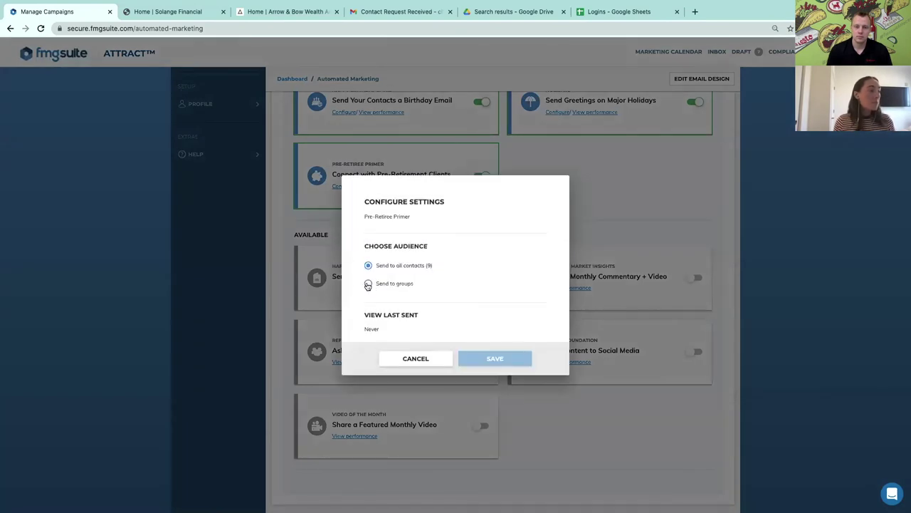
{"action": "left_click", "coordinate": [369, 286]}
{"action": "scroll", "coordinate": [427, 288], "scroll_direction": "down", "scroll_amount": 1}
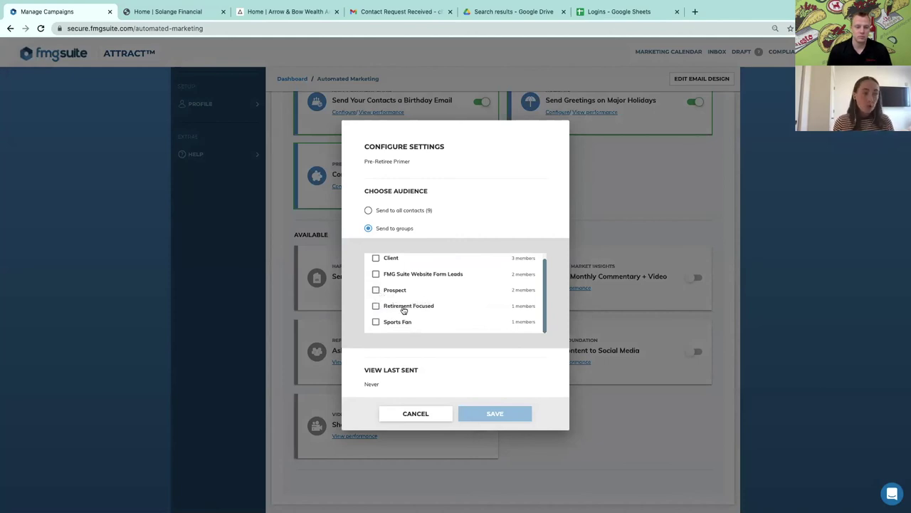
{"action": "left_click", "coordinate": [657, 223]}
{"action": "scroll", "coordinate": [468, 351], "scroll_direction": "up", "scroll_amount": 5}
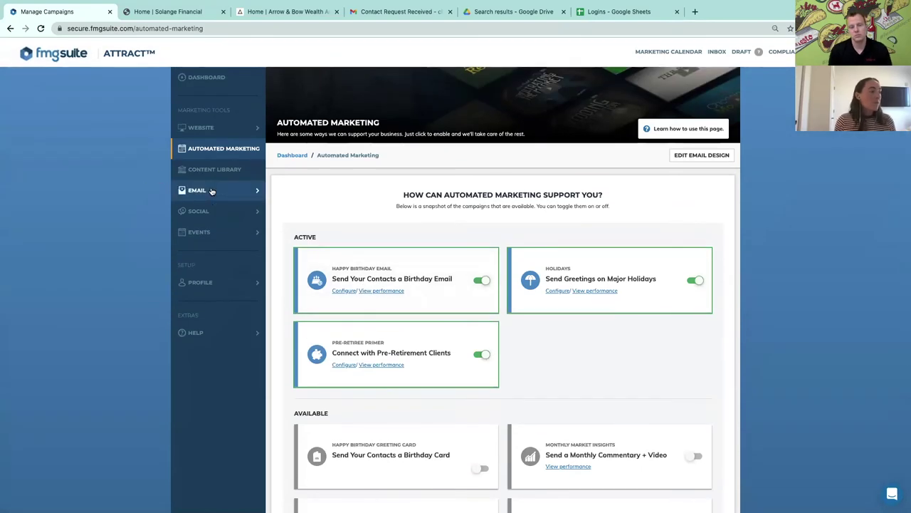
Go from Email > Send Email to the Content Library collections page
{"action": "scroll", "coordinate": [616, 463], "scroll_direction": "down", "scroll_amount": 2}
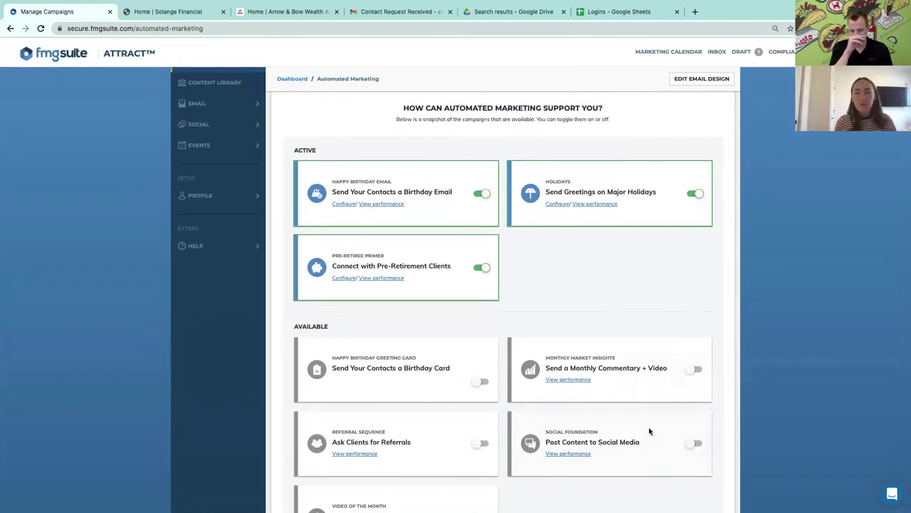
{"action": "scroll", "coordinate": [567, 251], "scroll_direction": "up", "scroll_amount": 1}
{"action": "scroll", "coordinate": [568, 252], "scroll_direction": "up", "scroll_amount": 1}
{"action": "left_click", "coordinate": [198, 139]}
{"action": "left_click", "coordinate": [214, 161]}
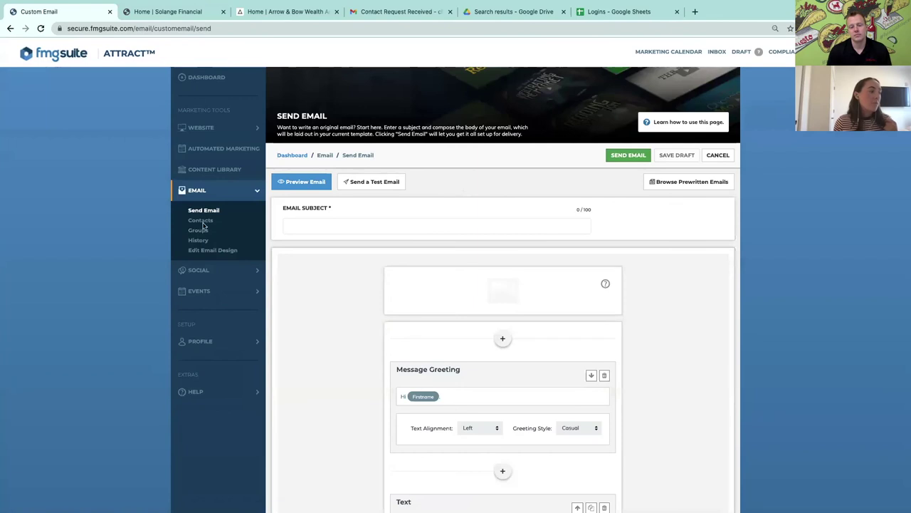
{"action": "left_click", "coordinate": [210, 169]}
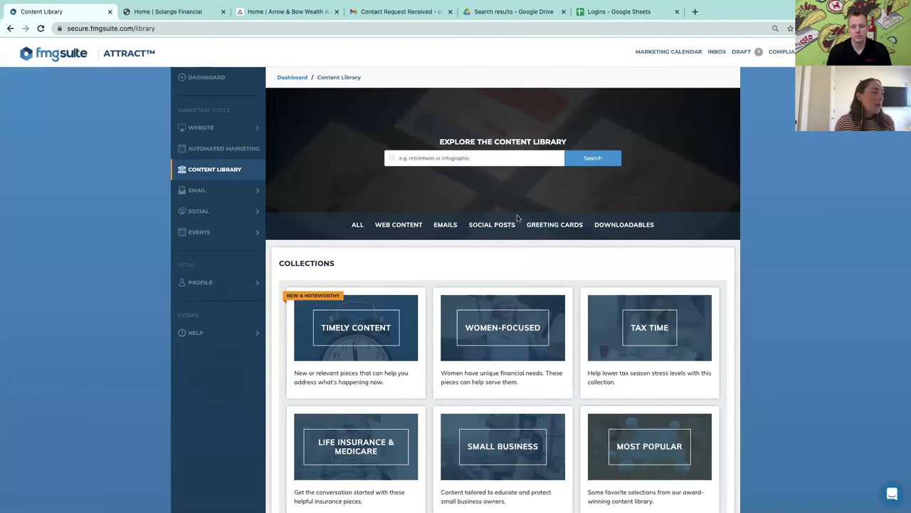
Search the Content Library for 'september'
{"action": "scroll", "coordinate": [561, 276], "scroll_direction": "down", "scroll_amount": 5}
{"action": "scroll", "coordinate": [563, 274], "scroll_direction": "down", "scroll_amount": 10}
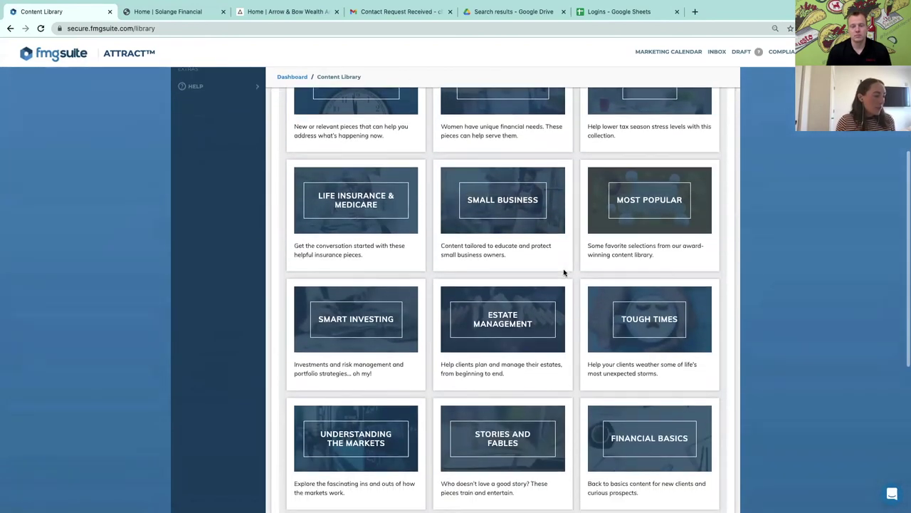
{"action": "scroll", "coordinate": [568, 272], "scroll_direction": "up", "scroll_amount": 15}
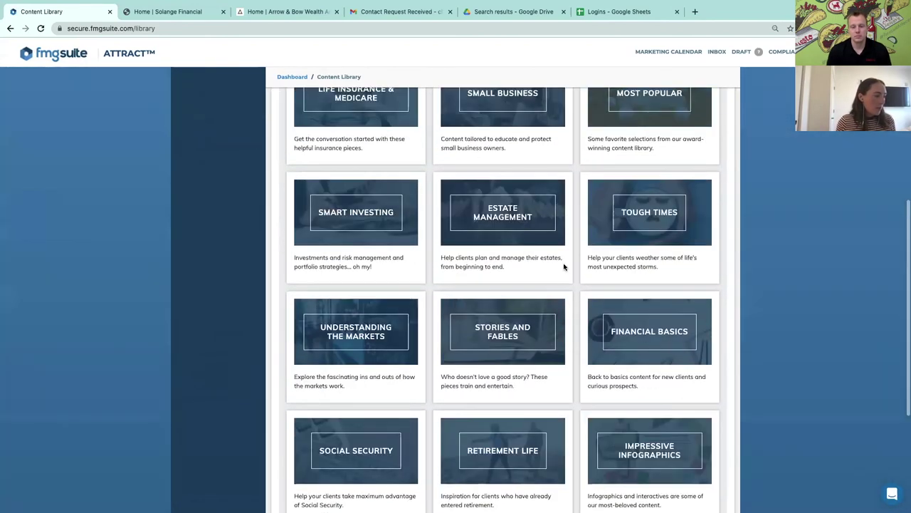
{"action": "left_click", "coordinate": [488, 159]}
{"action": "type", "text": "september"}
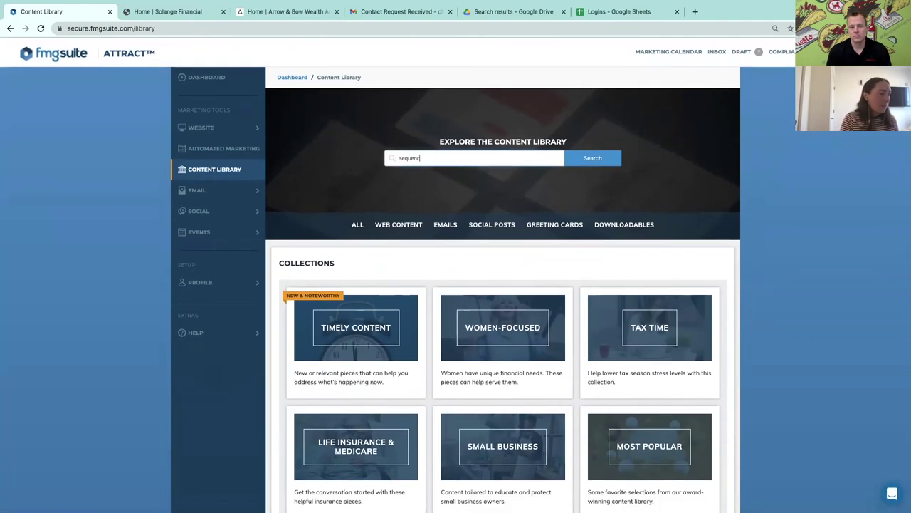
{"action": "key", "text": "Return"}
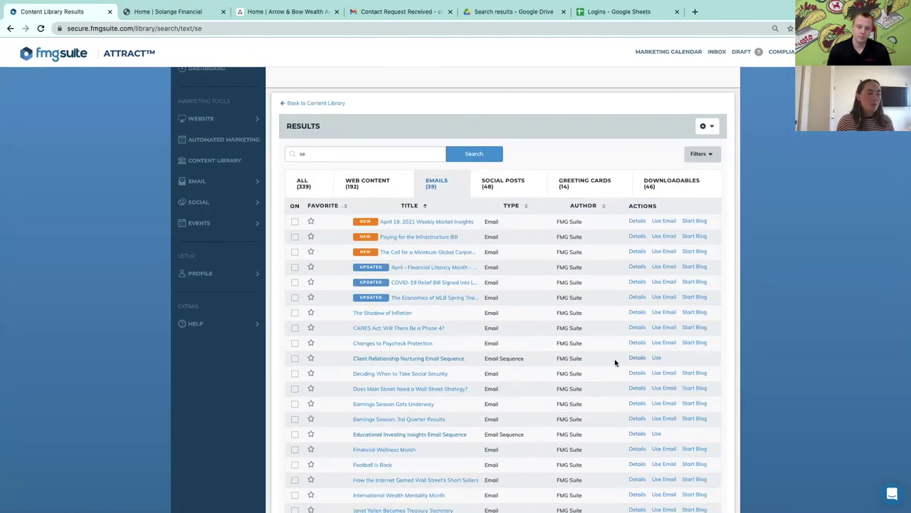
Preview the Client Relationship Nurturing Email Sequence and choose Use Sequence
{"action": "left_click", "coordinate": [434, 360]}
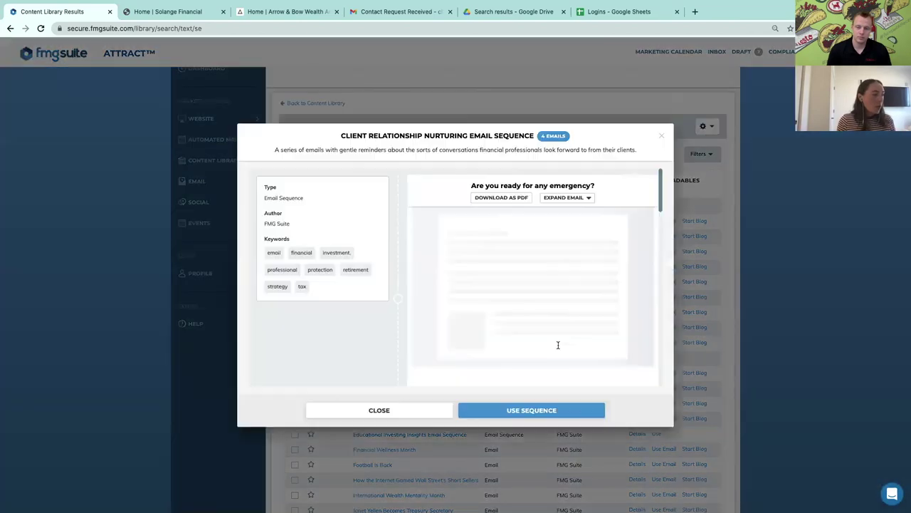
{"action": "scroll", "coordinate": [554, 281], "scroll_direction": "down", "scroll_amount": 2}
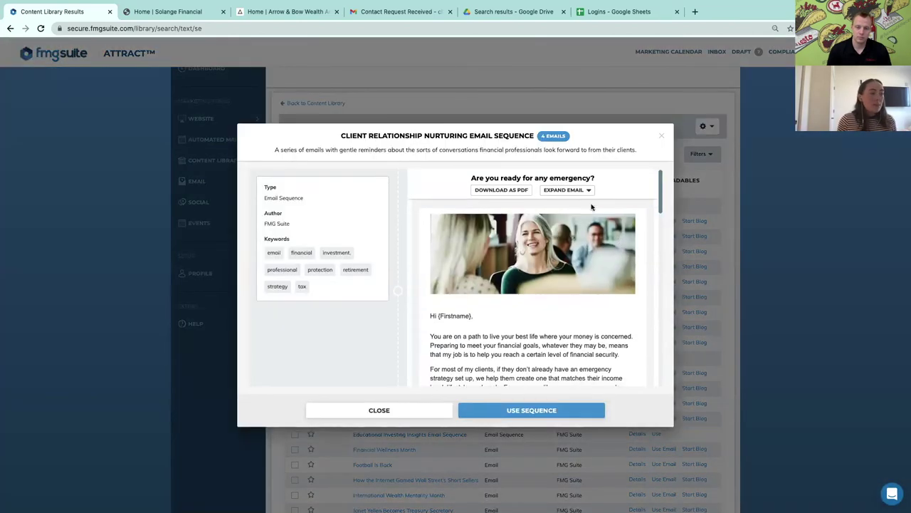
{"action": "scroll", "coordinate": [554, 282], "scroll_direction": "down", "scroll_amount": 5}
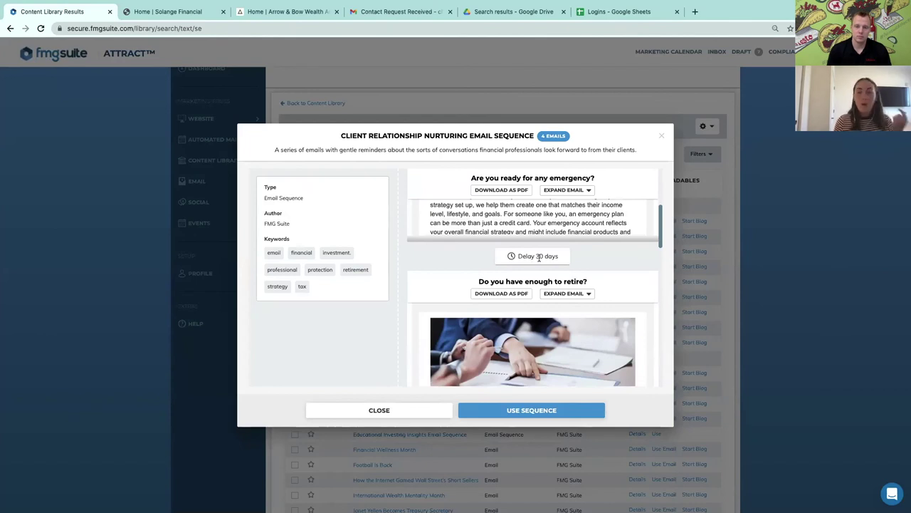
{"action": "scroll", "coordinate": [541, 261], "scroll_direction": "down", "scroll_amount": 10}
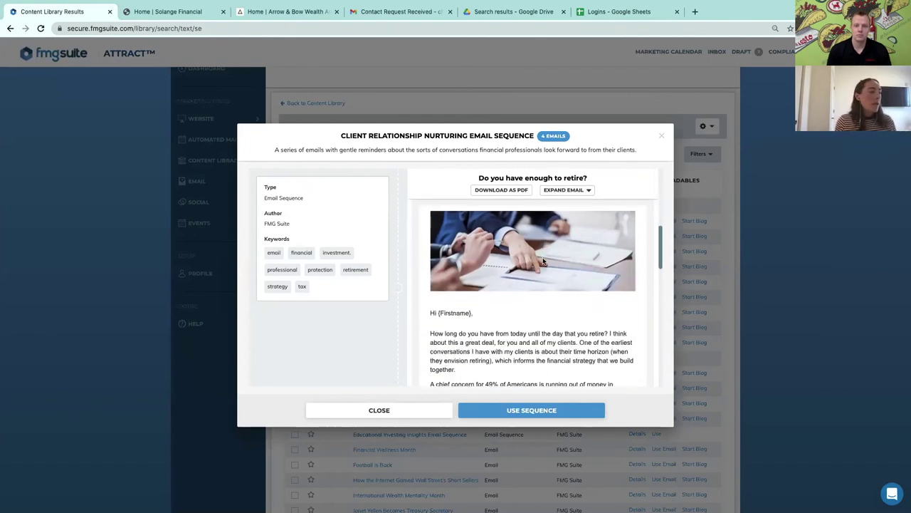
{"action": "left_click", "coordinate": [508, 406]}
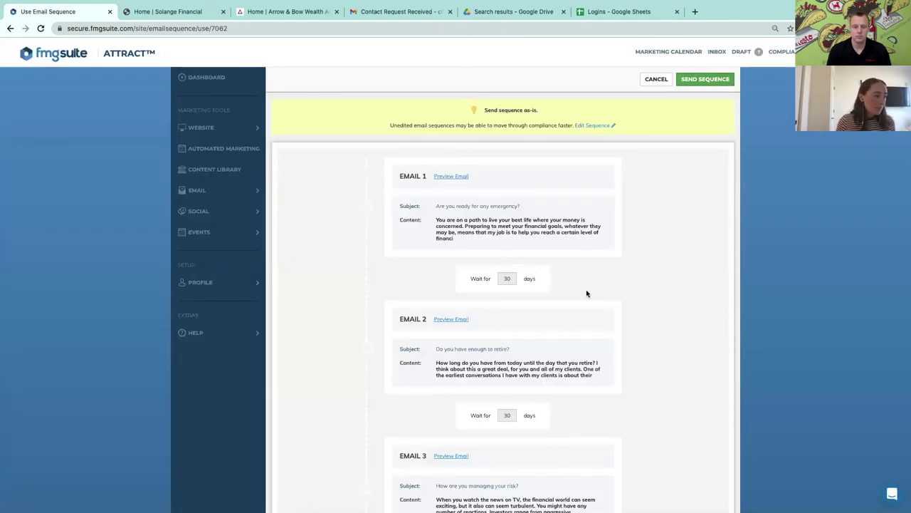
Review the four emails, convert the sequence to an editable copy, and choose Send Sequence
{"action": "scroll", "coordinate": [589, 286], "scroll_direction": "down", "scroll_amount": 1}
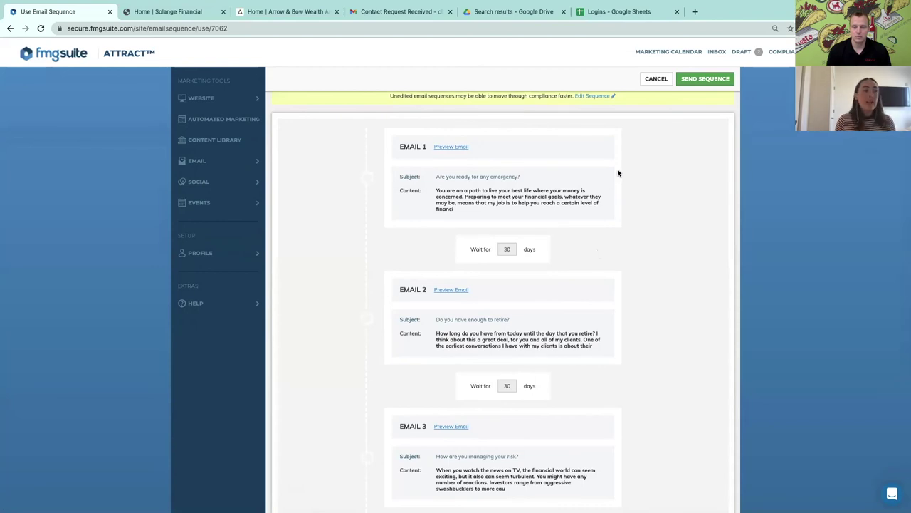
{"action": "scroll", "coordinate": [615, 235], "scroll_direction": "down", "scroll_amount": 3}
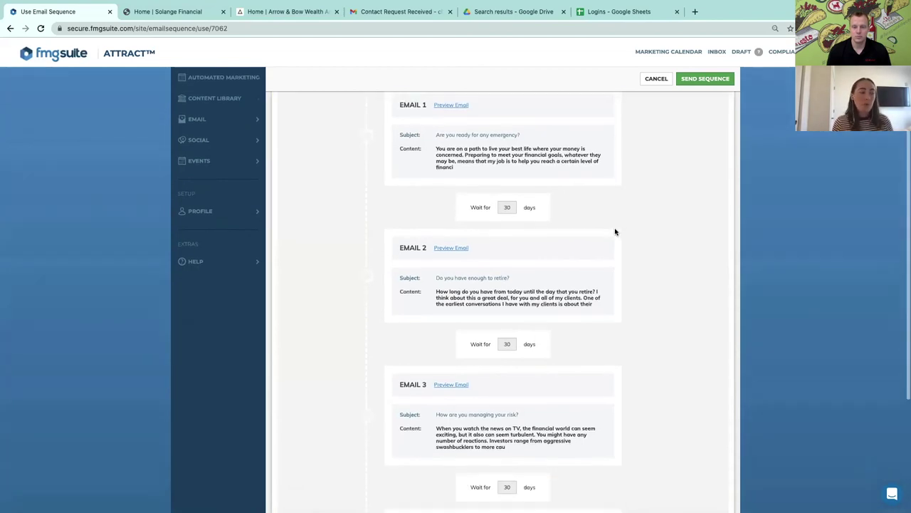
{"action": "scroll", "coordinate": [620, 251], "scroll_direction": "down", "scroll_amount": 5}
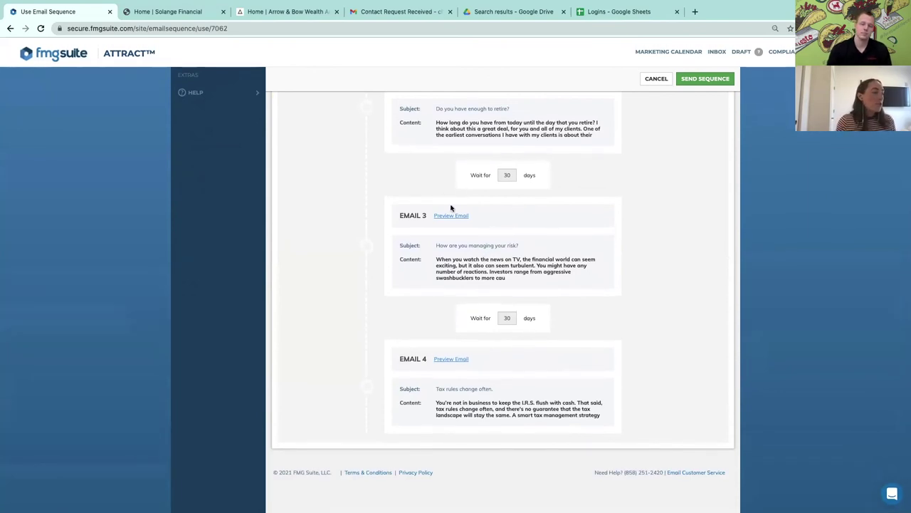
{"action": "scroll", "coordinate": [509, 242], "scroll_direction": "up", "scroll_amount": 1}
{"action": "scroll", "coordinate": [576, 242], "scroll_direction": "up", "scroll_amount": 5}
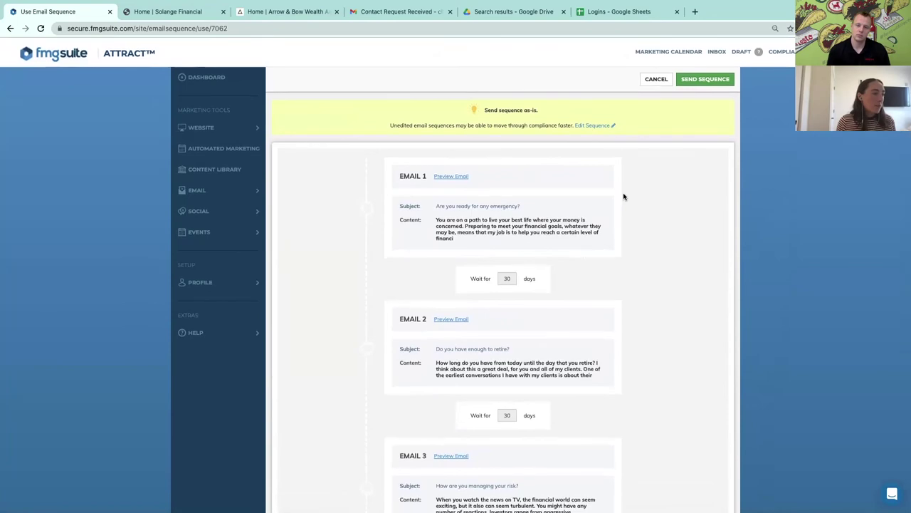
{"action": "left_click", "coordinate": [595, 125]}
{"action": "left_click", "coordinate": [663, 205]}
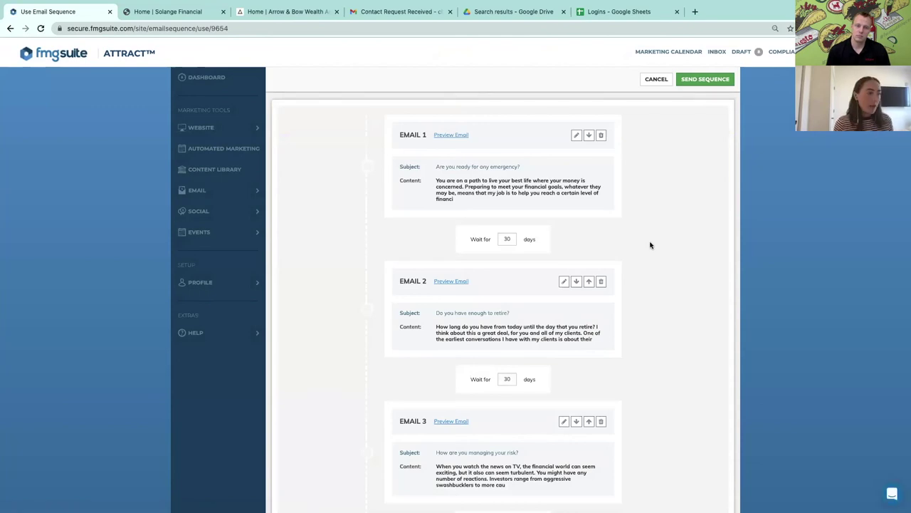
{"action": "left_click", "coordinate": [707, 82]}
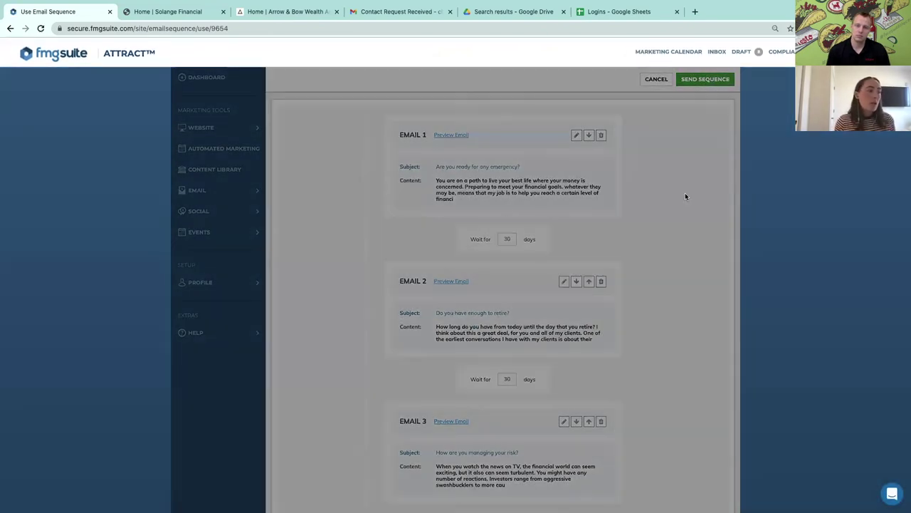
Look through the contact groups under 'Send to a group', then cancel sending the sequence
{"action": "left_click", "coordinate": [373, 259]}
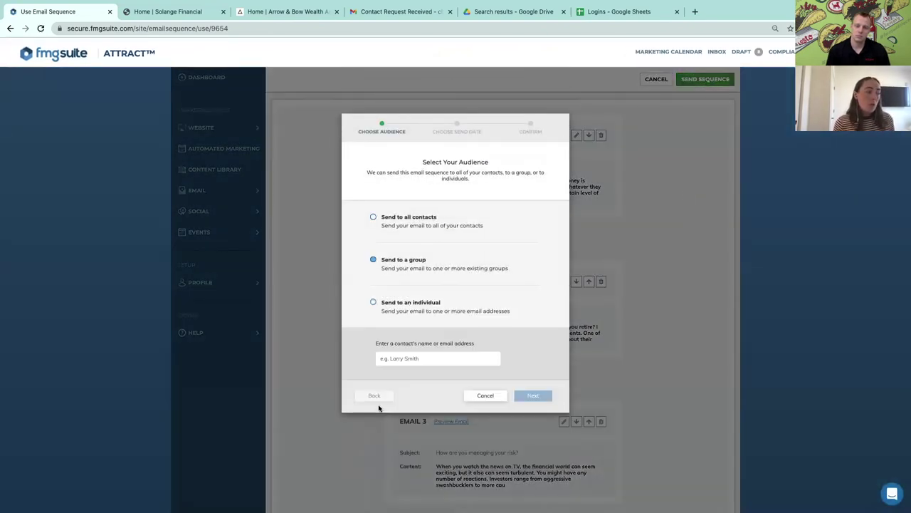
{"action": "left_click", "coordinate": [374, 261]}
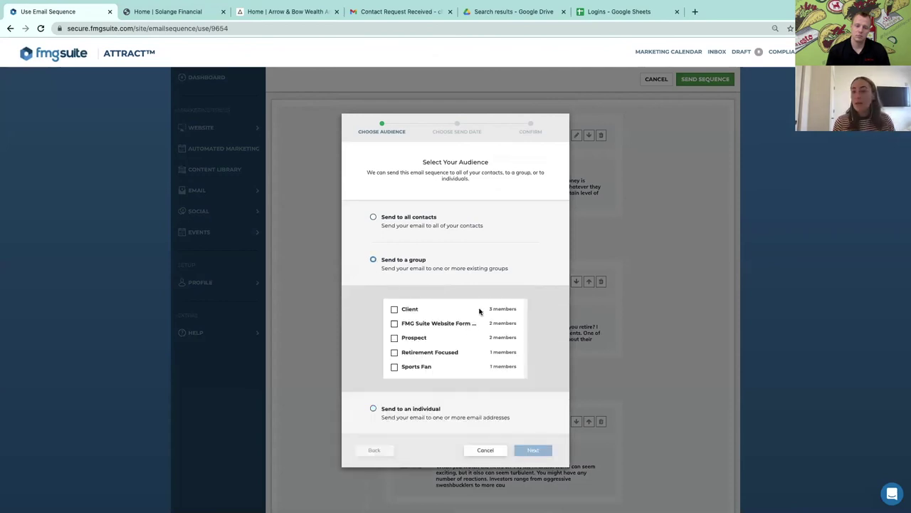
{"action": "scroll", "coordinate": [509, 301], "scroll_direction": "down", "scroll_amount": 1}
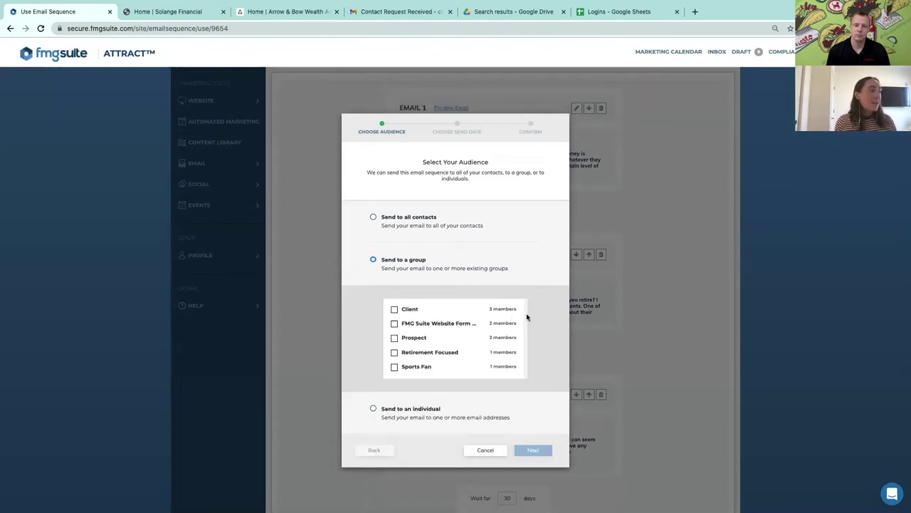
{"action": "left_click", "coordinate": [489, 450]}
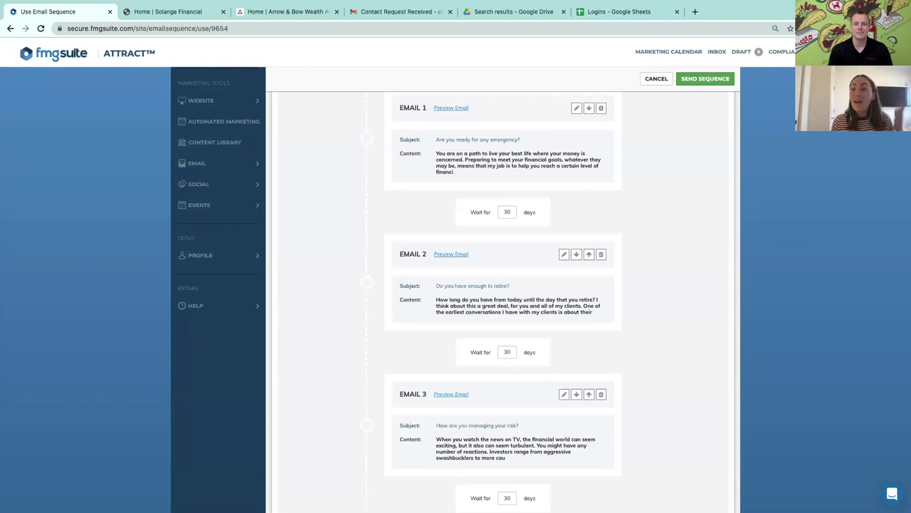
Return to the Dashboard and expand the Email section in the sidebar
{"action": "scroll", "coordinate": [214, 118], "scroll_direction": "up", "scroll_amount": 2}
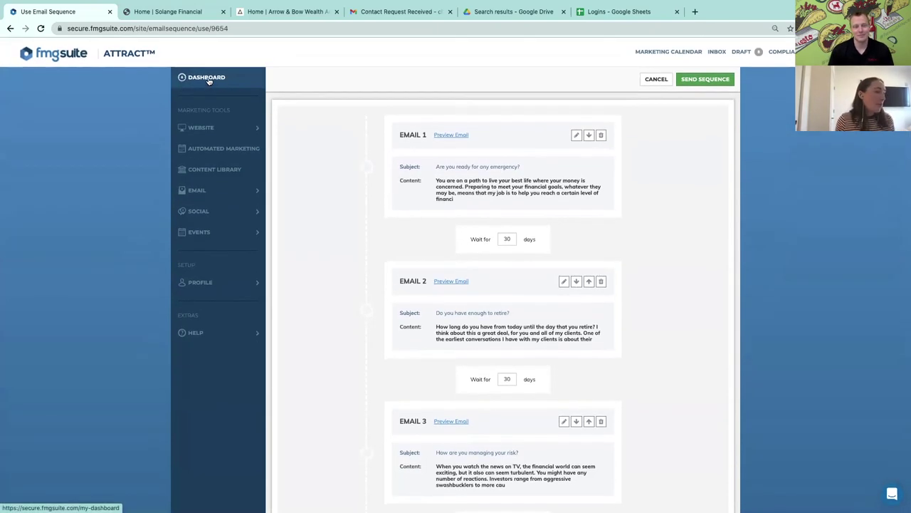
{"action": "left_click", "coordinate": [211, 80]}
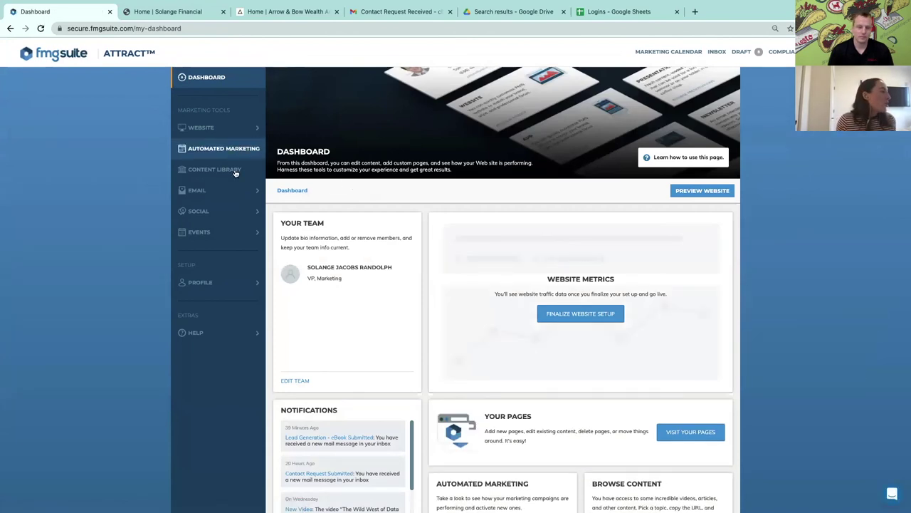
{"action": "left_click", "coordinate": [256, 192]}
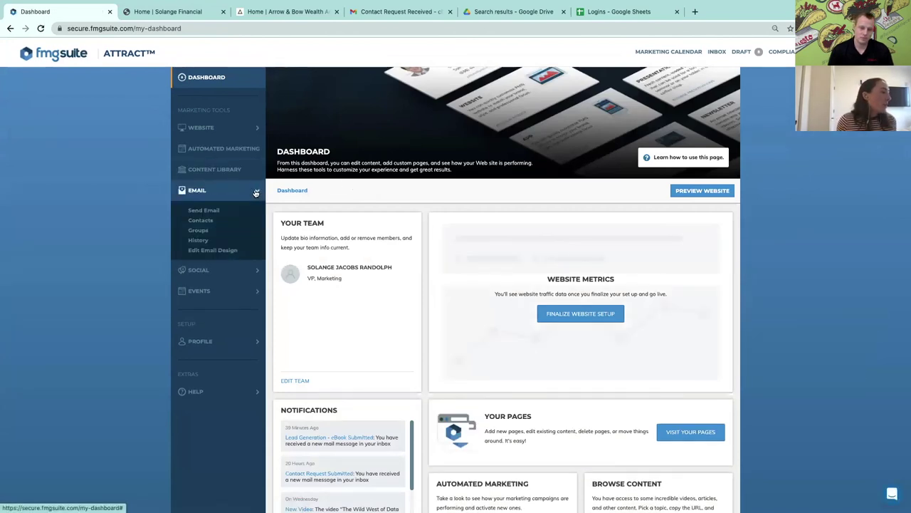
Open the 11 contacts synced from Redtail CRM and look through the list's export options
{"action": "left_click", "coordinate": [206, 221]}
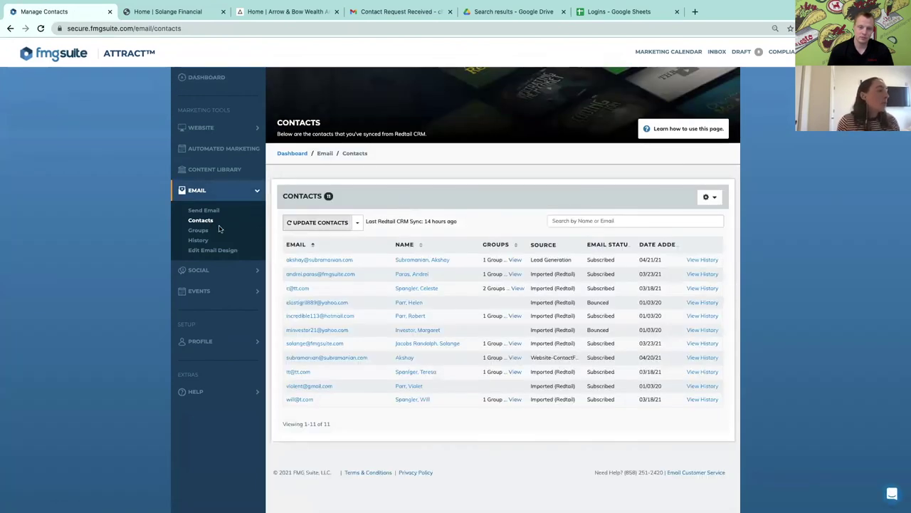
{"action": "left_click", "coordinate": [715, 198]}
{"action": "left_click", "coordinate": [715, 198]}
{"action": "left_click", "coordinate": [715, 199]}
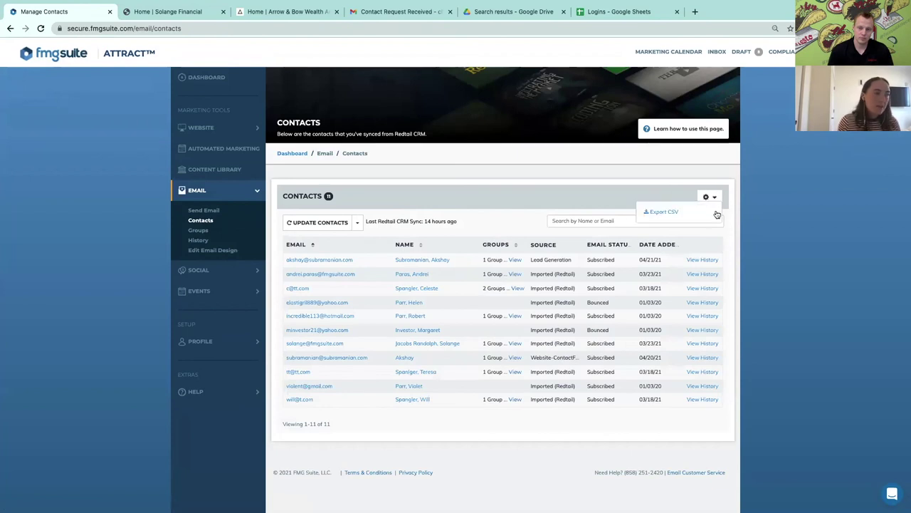
{"action": "left_click", "coordinate": [717, 214]}
{"action": "left_click", "coordinate": [714, 198]}
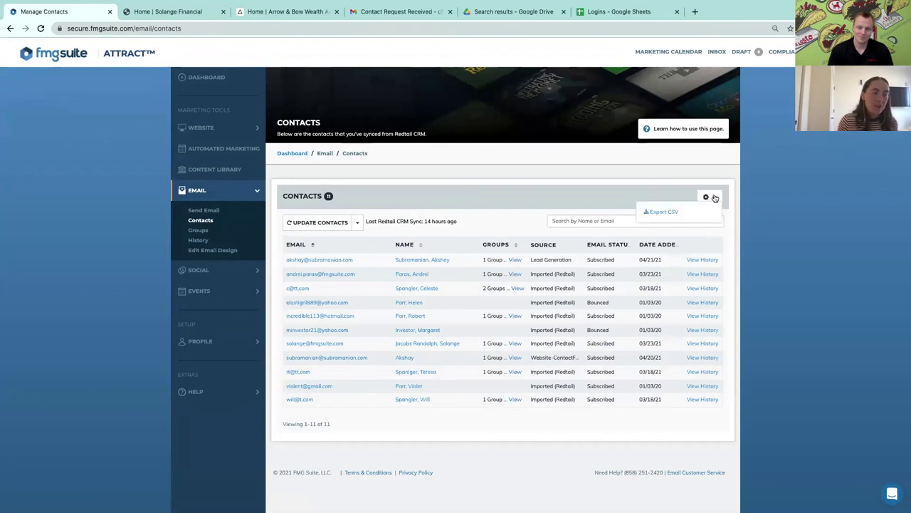
{"action": "left_click", "coordinate": [714, 198]}
{"action": "left_click", "coordinate": [714, 198]}
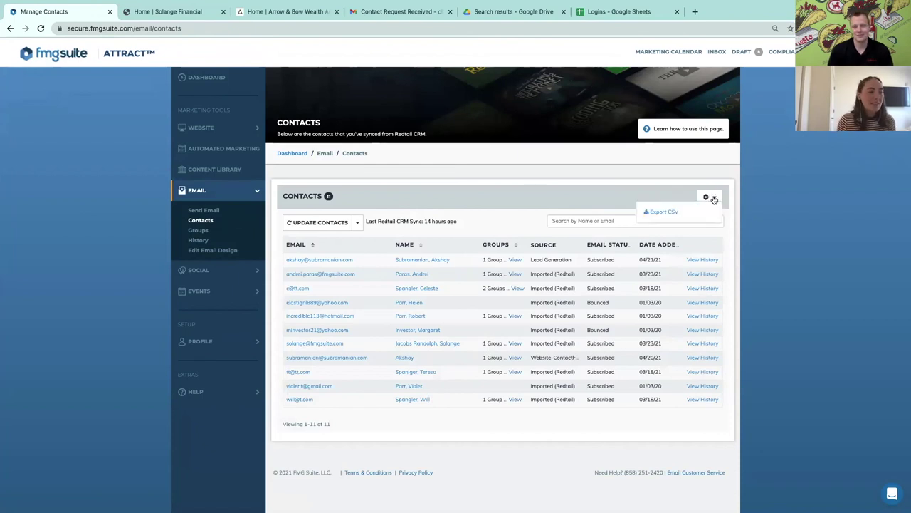
{"action": "left_click", "coordinate": [709, 197]}
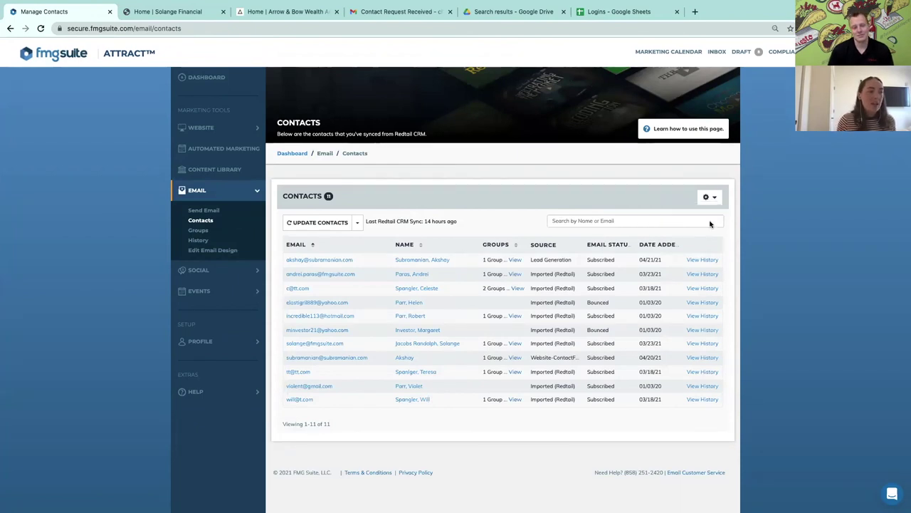
{"action": "left_click", "coordinate": [711, 200]}
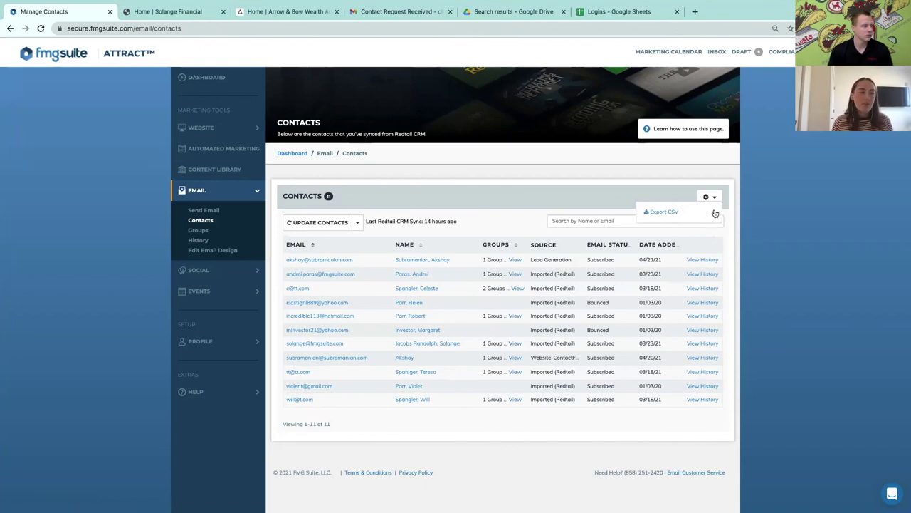
{"action": "left_click", "coordinate": [751, 155]}
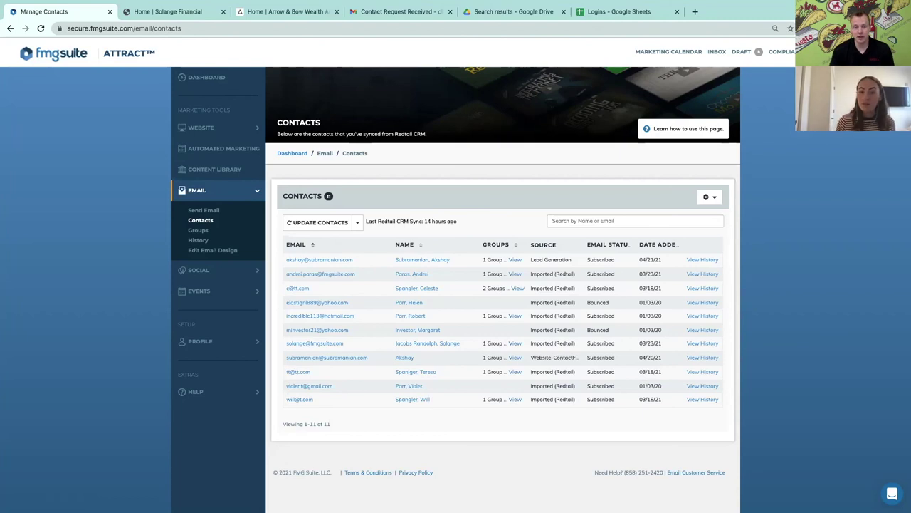
{"action": "mouse_move", "coordinate": [525, 1]}
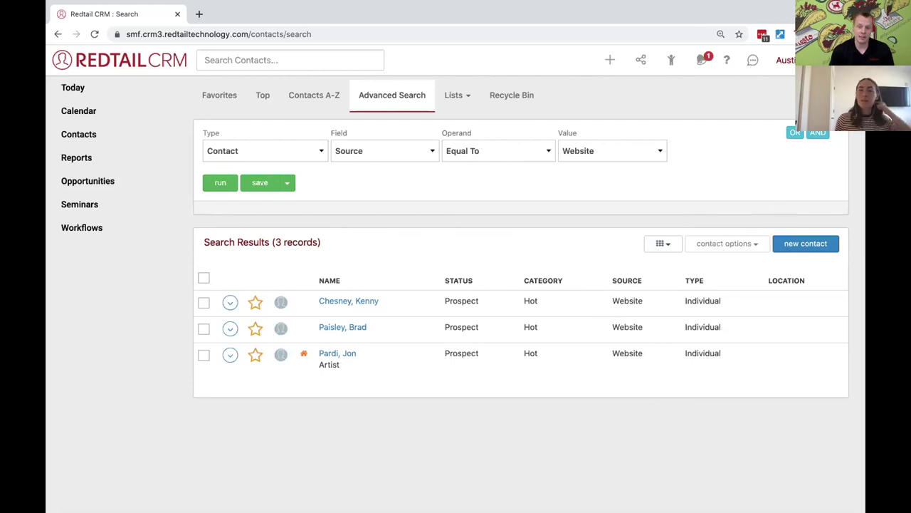
Choose Manage Your Integrations from the account name menu at the top right
{"action": "left_click", "coordinate": [787, 60]}
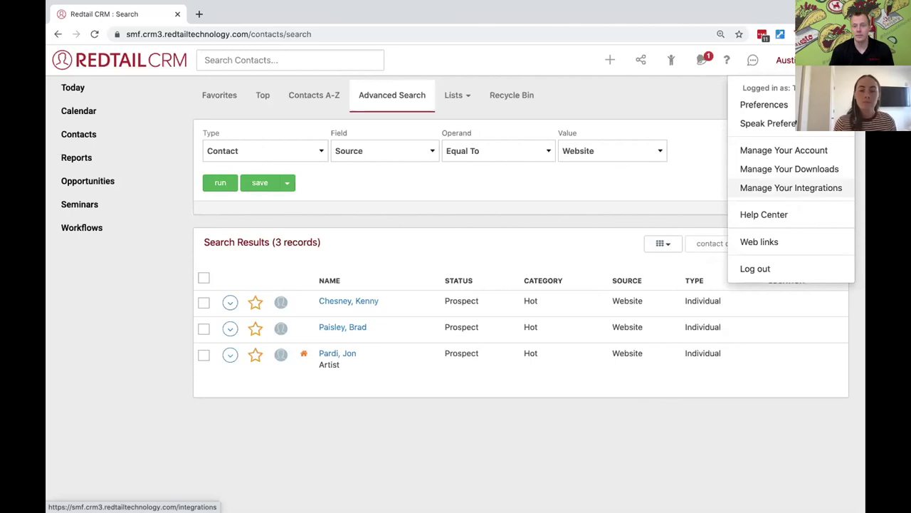
{"action": "left_click", "coordinate": [787, 194]}
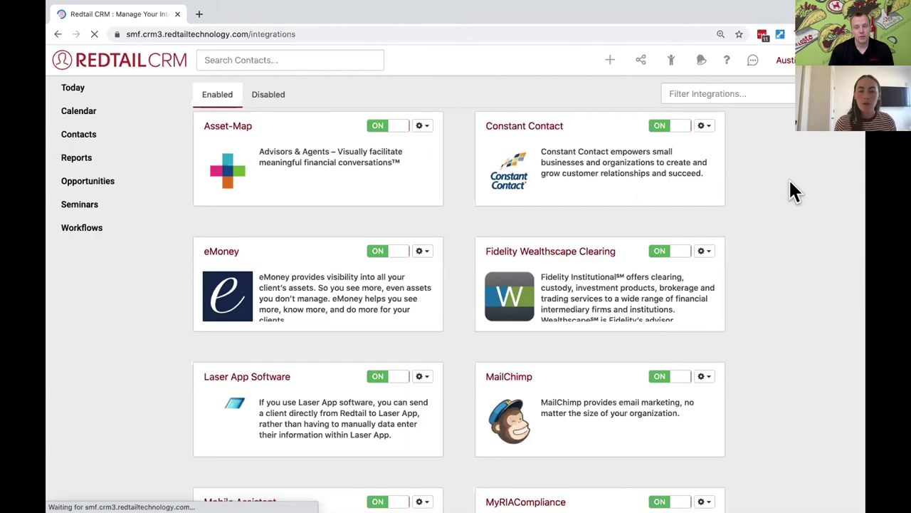
Scan the Enabled integrations, then switch to the Disabled list and scroll to FMG Suite
{"action": "scroll", "coordinate": [618, 225], "scroll_direction": "down", "scroll_amount": 3}
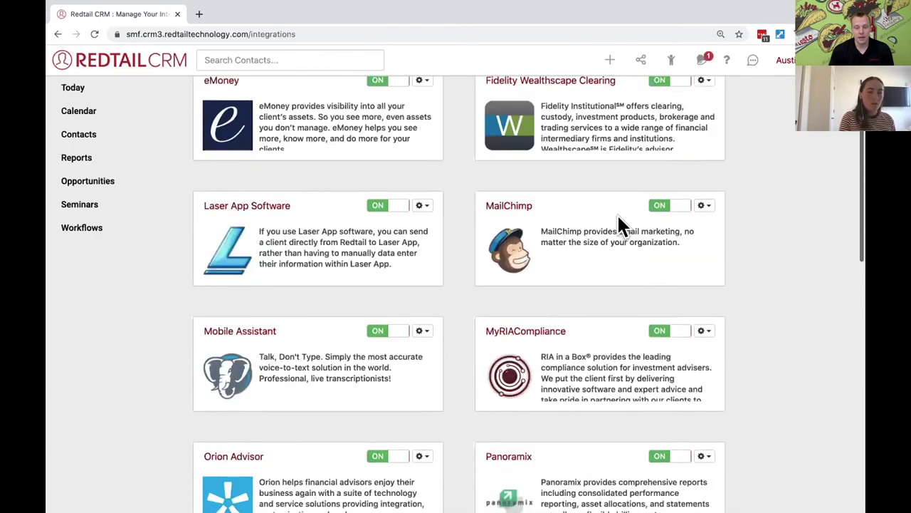
{"action": "scroll", "coordinate": [618, 214], "scroll_direction": "down", "scroll_amount": 10}
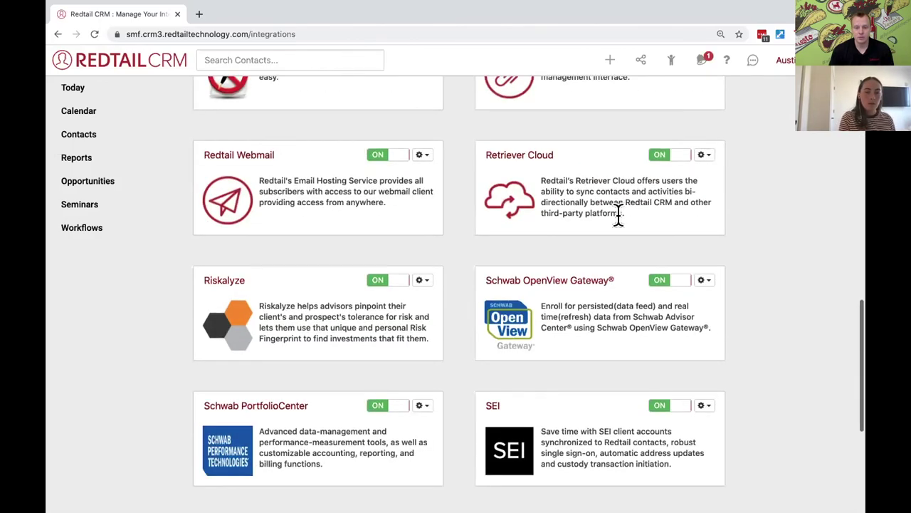
{"action": "scroll", "coordinate": [618, 213], "scroll_direction": "up", "scroll_amount": 13}
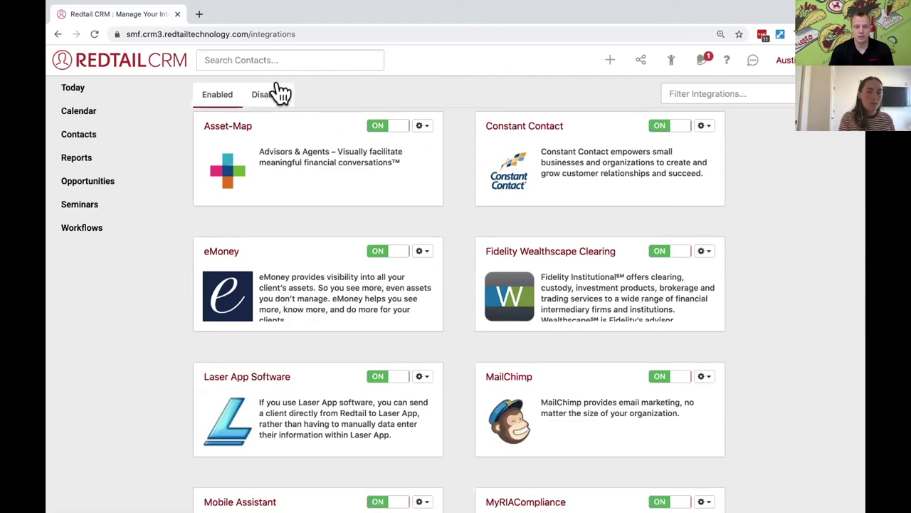
{"action": "left_click", "coordinate": [285, 95]}
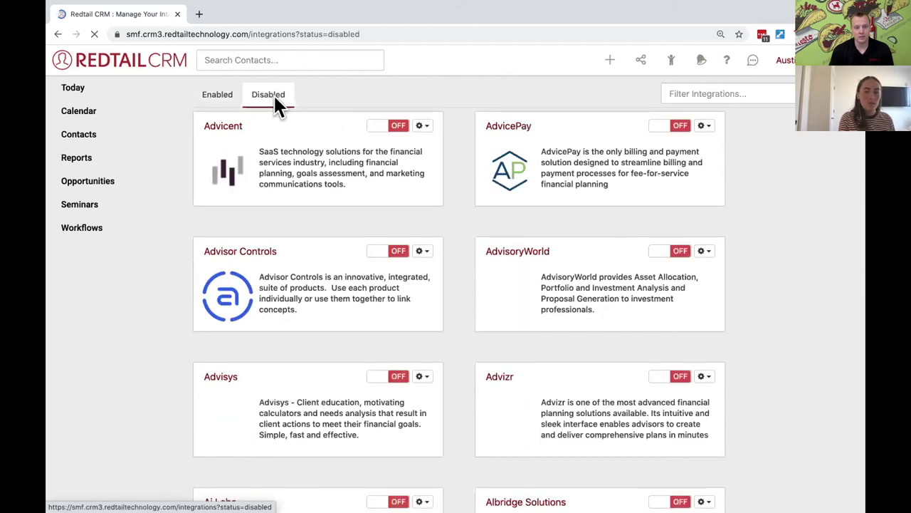
{"action": "scroll", "coordinate": [371, 226], "scroll_direction": "down", "scroll_amount": 1}
{"action": "scroll", "coordinate": [371, 228], "scroll_direction": "down", "scroll_amount": 8}
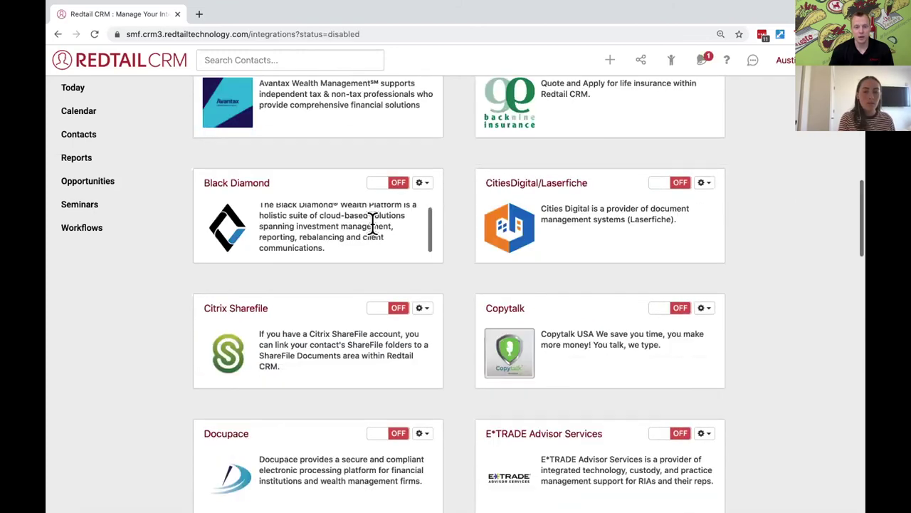
{"action": "scroll", "coordinate": [460, 252], "scroll_direction": "down", "scroll_amount": 1}
{"action": "scroll", "coordinate": [456, 242], "scroll_direction": "down", "scroll_amount": 5}
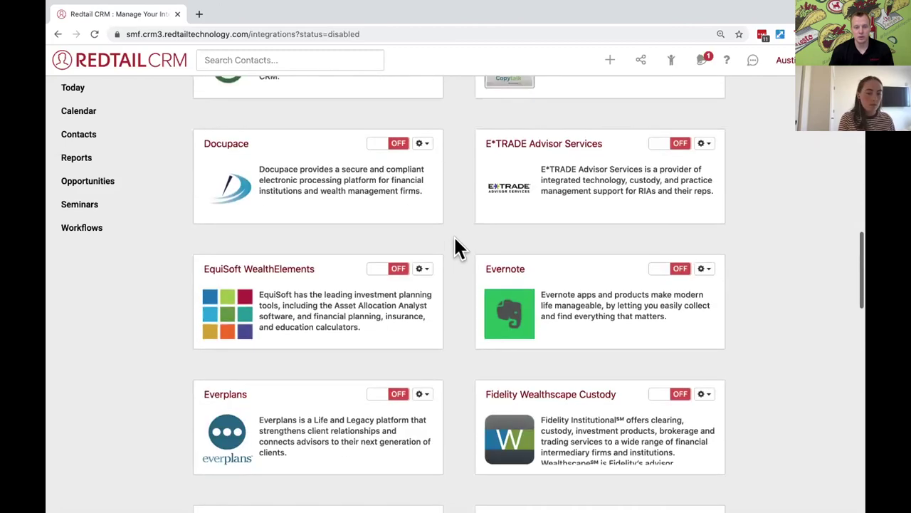
{"action": "scroll", "coordinate": [455, 244], "scroll_direction": "down", "scroll_amount": 4}
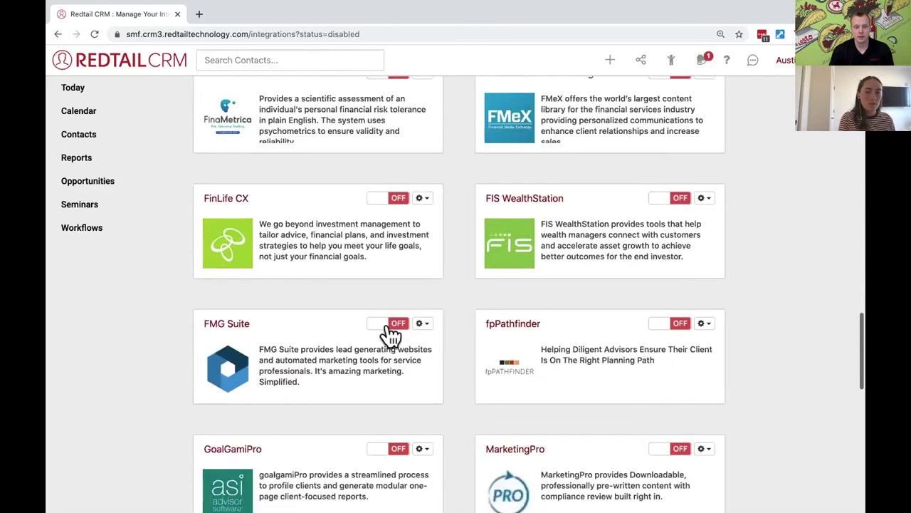
Point out FMG Suite's off toggle and open its gear dropdown showing Support
{"action": "left_click", "coordinate": [394, 329]}
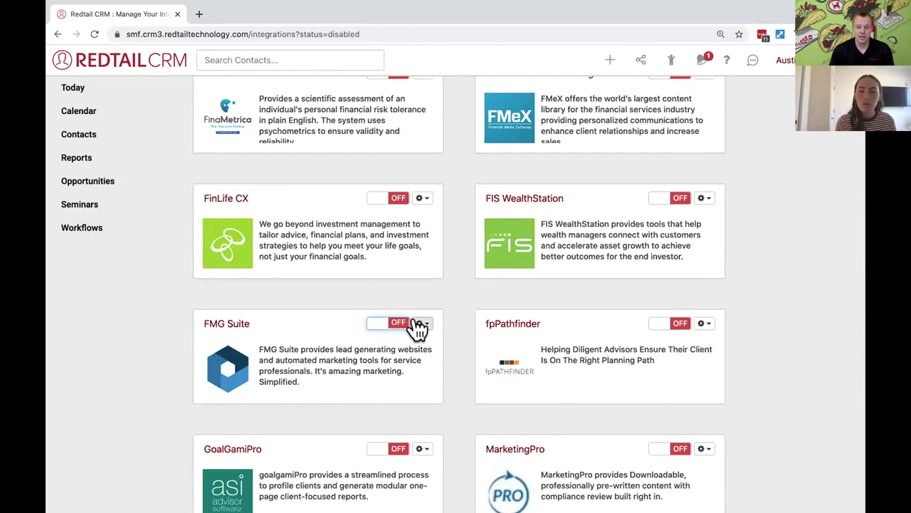
{"action": "left_click", "coordinate": [423, 326]}
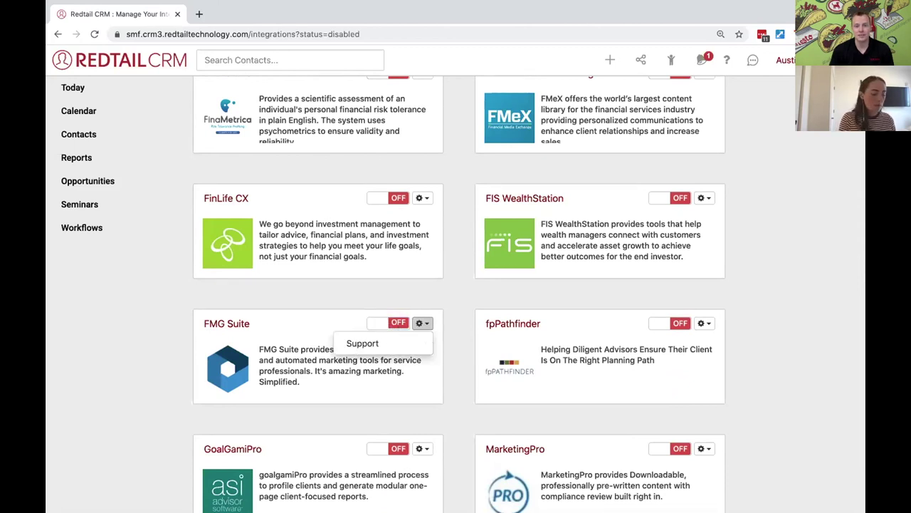
{"action": "left_click", "coordinate": [382, 326]}
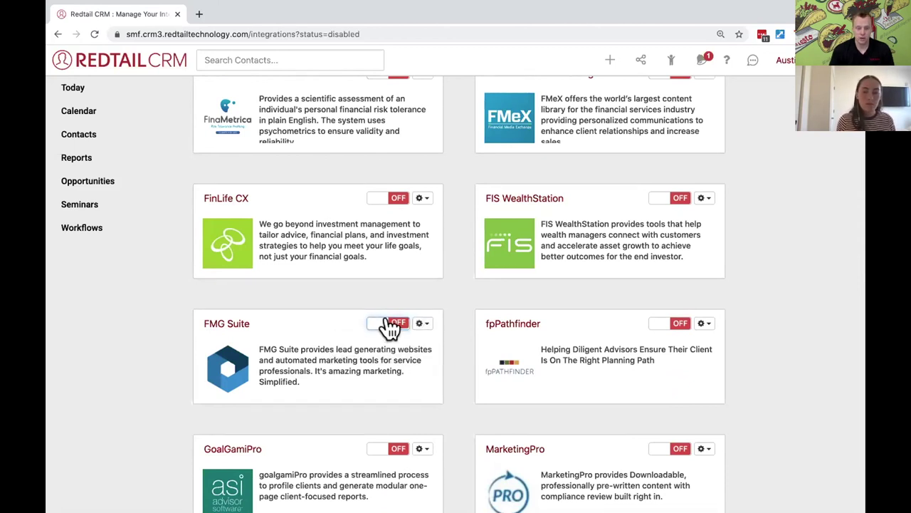
{"action": "left_click", "coordinate": [420, 324]}
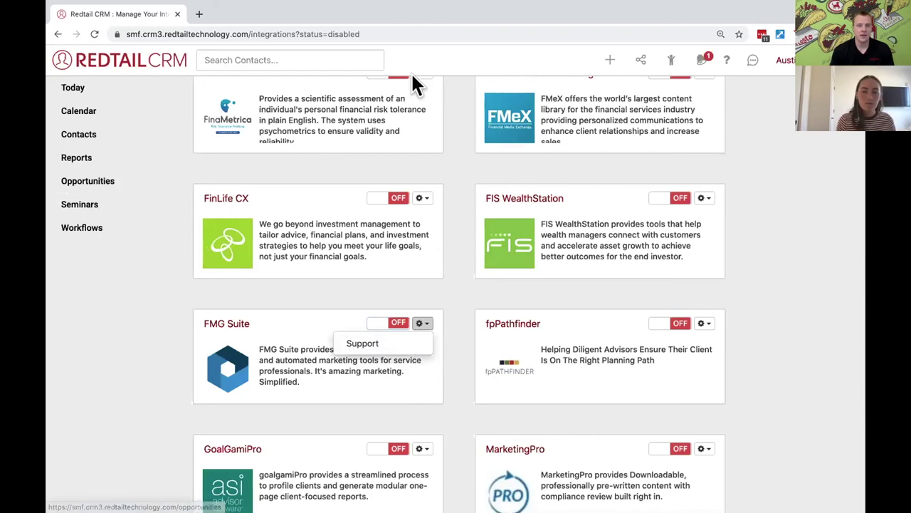
{"action": "scroll", "coordinate": [345, 61], "scroll_direction": "up", "scroll_amount": 5}
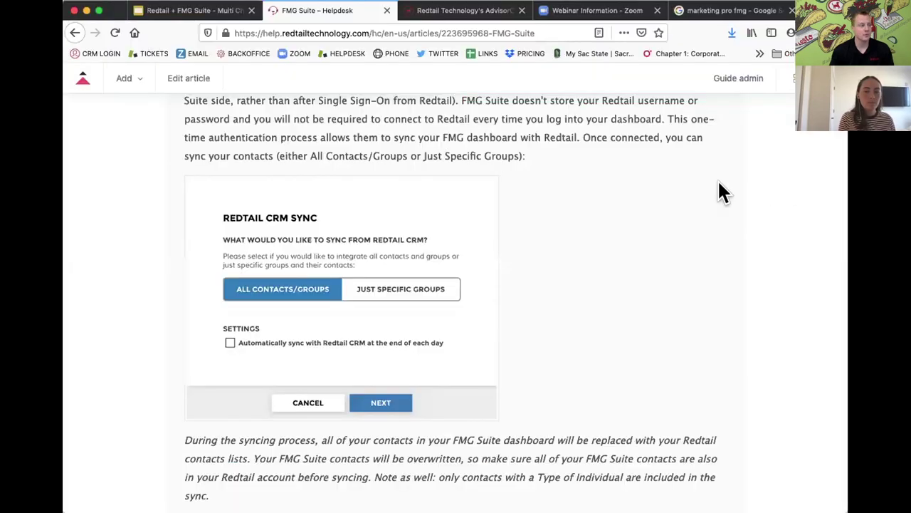
Scroll the FMG Suite article to the Redtail CRM Sync image
{"action": "scroll", "coordinate": [631, 235], "scroll_direction": "up", "scroll_amount": 7}
{"action": "scroll", "coordinate": [627, 234], "scroll_direction": "up", "scroll_amount": 1}
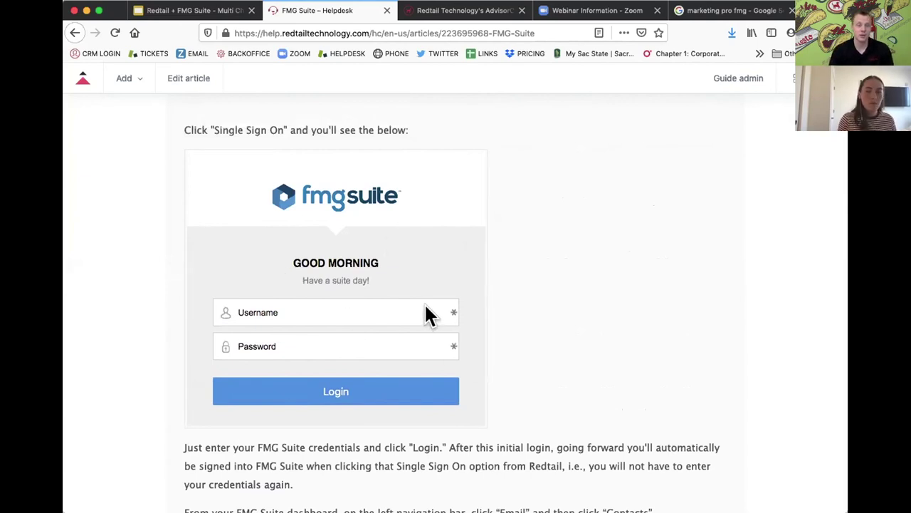
{"action": "scroll", "coordinate": [504, 318], "scroll_direction": "down", "scroll_amount": 5}
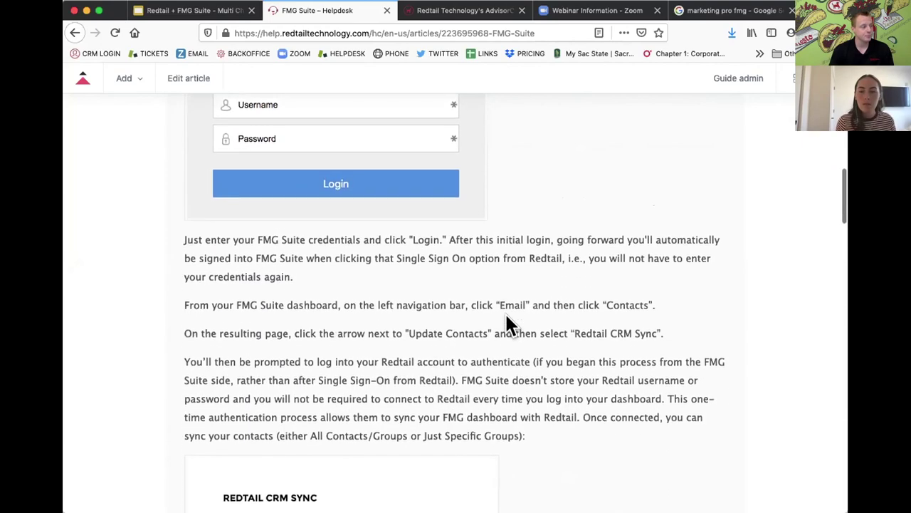
{"action": "scroll", "coordinate": [506, 317], "scroll_direction": "down", "scroll_amount": 3}
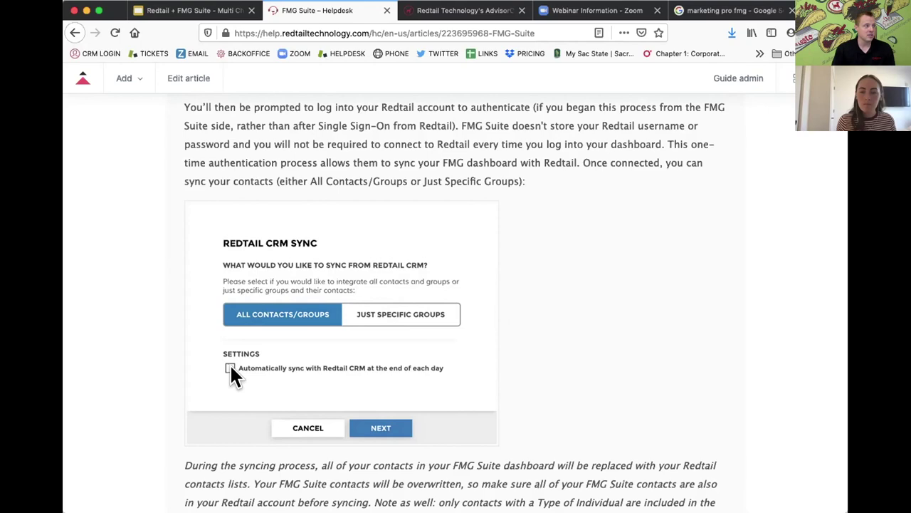
Zoom the article to 120% from Firefox's menu
{"action": "left_click", "coordinate": [834, 33]}
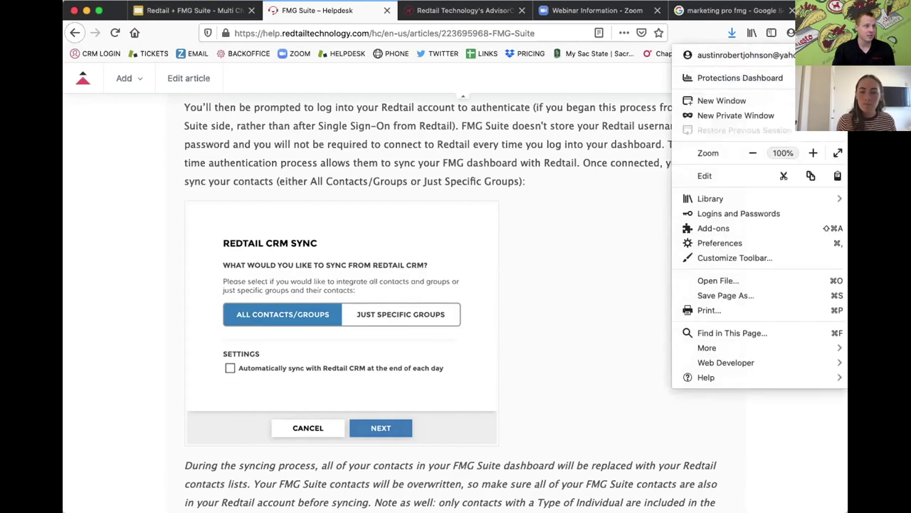
{"action": "left_click", "coordinate": [813, 153]}
{"action": "left_click", "coordinate": [812, 153]}
{"action": "scroll", "coordinate": [453, 249], "scroll_direction": "down", "scroll_amount": 3}
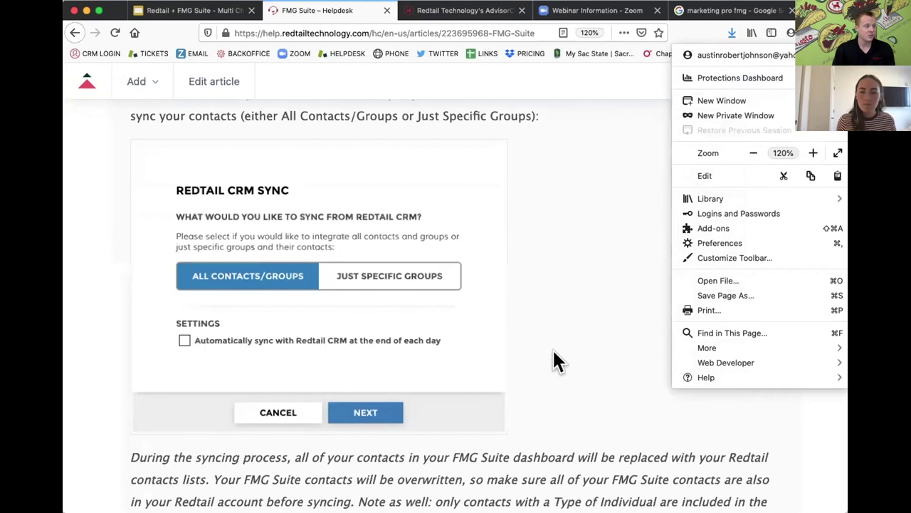
{"action": "left_click", "coordinate": [576, 335]}
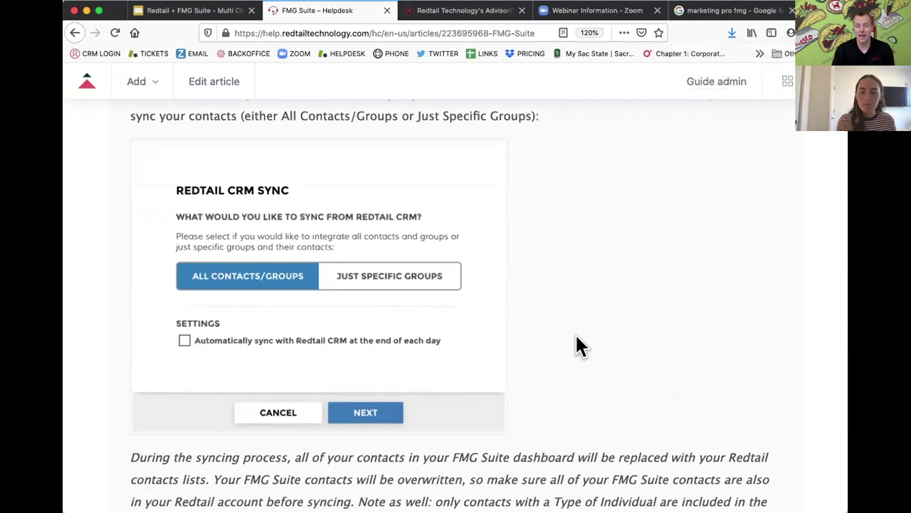